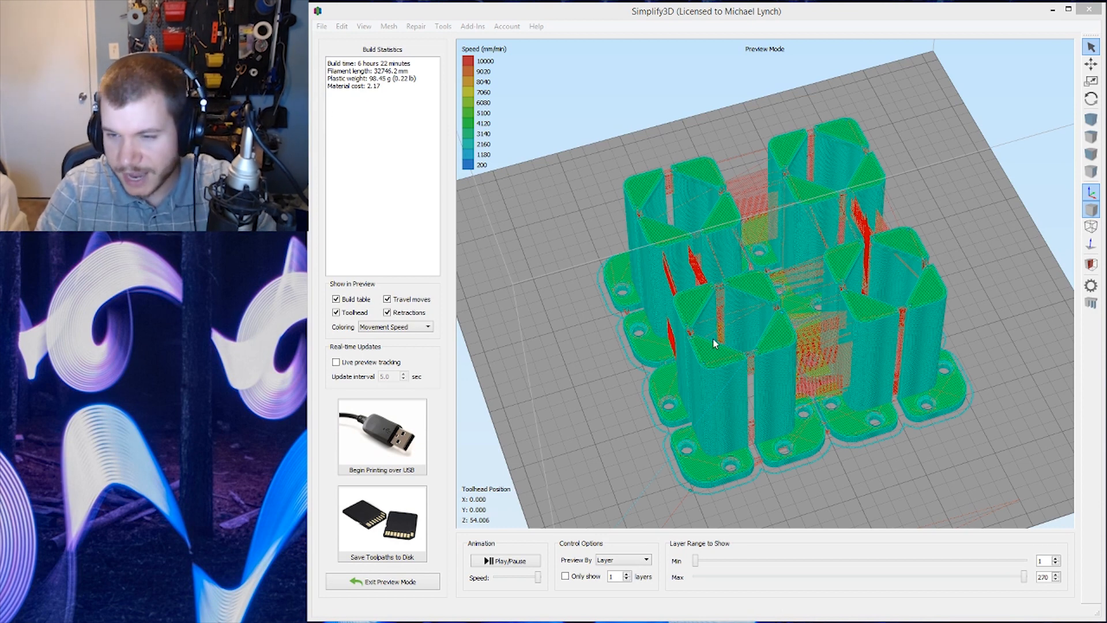
Examine the sliced surfboard brackets' movement-speed preview from several angles and return to the model view.
{"action": "mouse_move", "coordinate": [713, 338]}
{"action": "left_mouse_down"}
{"action": "mouse_move", "coordinate": [735, 336]}
{"action": "mouse_move", "coordinate": [696, 327]}
{"action": "mouse_move", "coordinate": [729, 334]}
{"action": "left_mouse_up"}
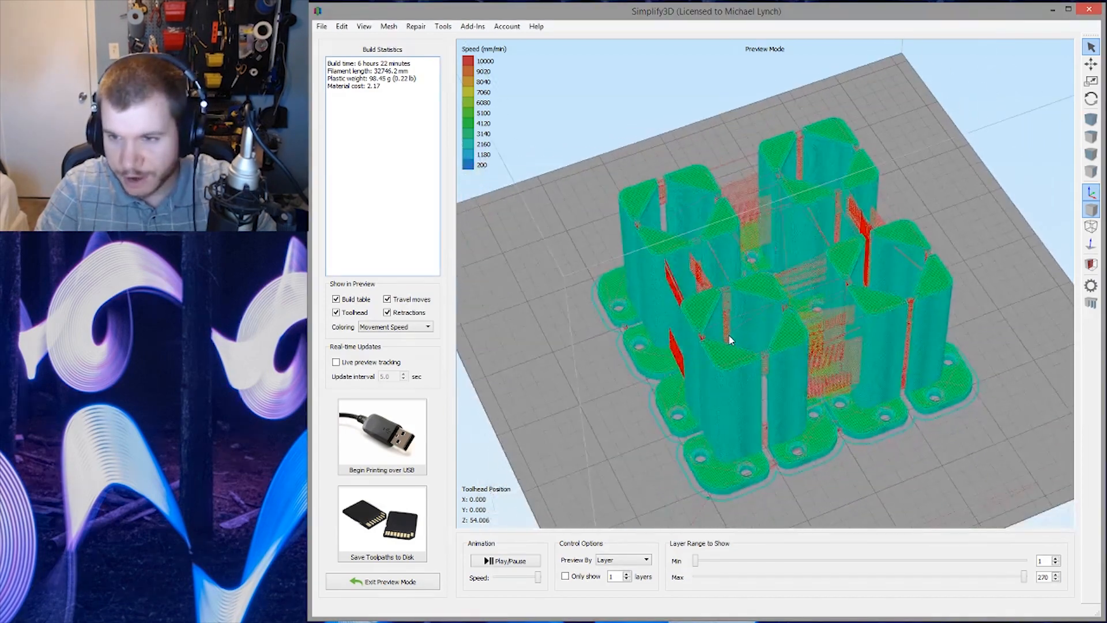
{"action": "scroll", "coordinate": [625, 387], "scroll_direction": "up", "scroll_amount": 5}
{"action": "scroll", "coordinate": [624, 387], "scroll_direction": "down", "scroll_amount": 8}
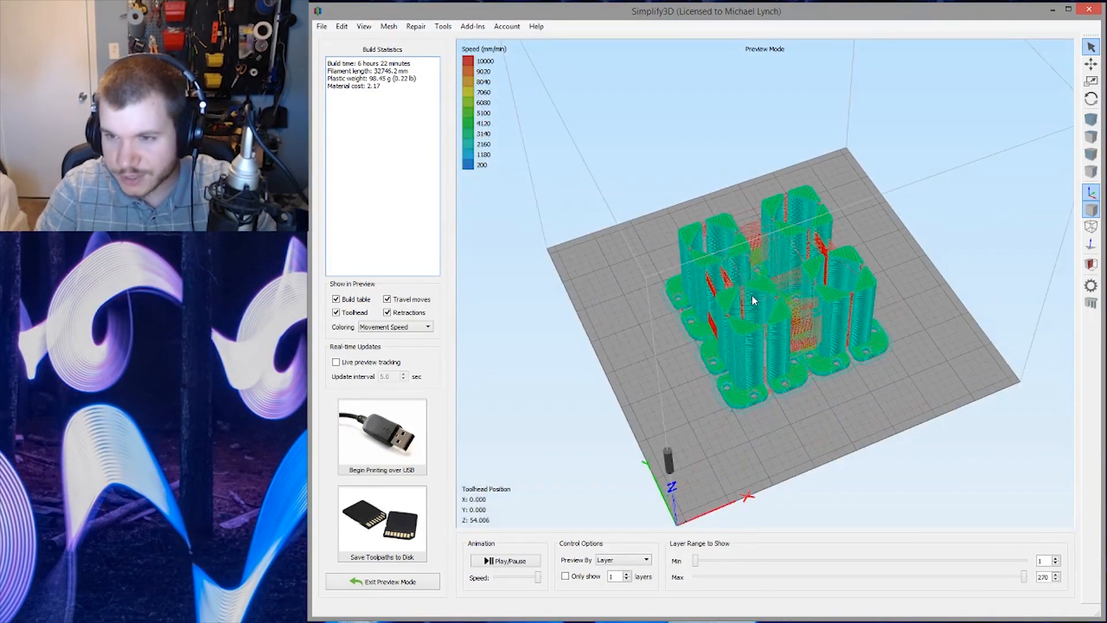
{"action": "scroll", "coordinate": [753, 295], "scroll_direction": "up", "scroll_amount": 4}
{"action": "left_click_drag", "start_coordinate": [760, 320], "coordinate": [713, 322]}
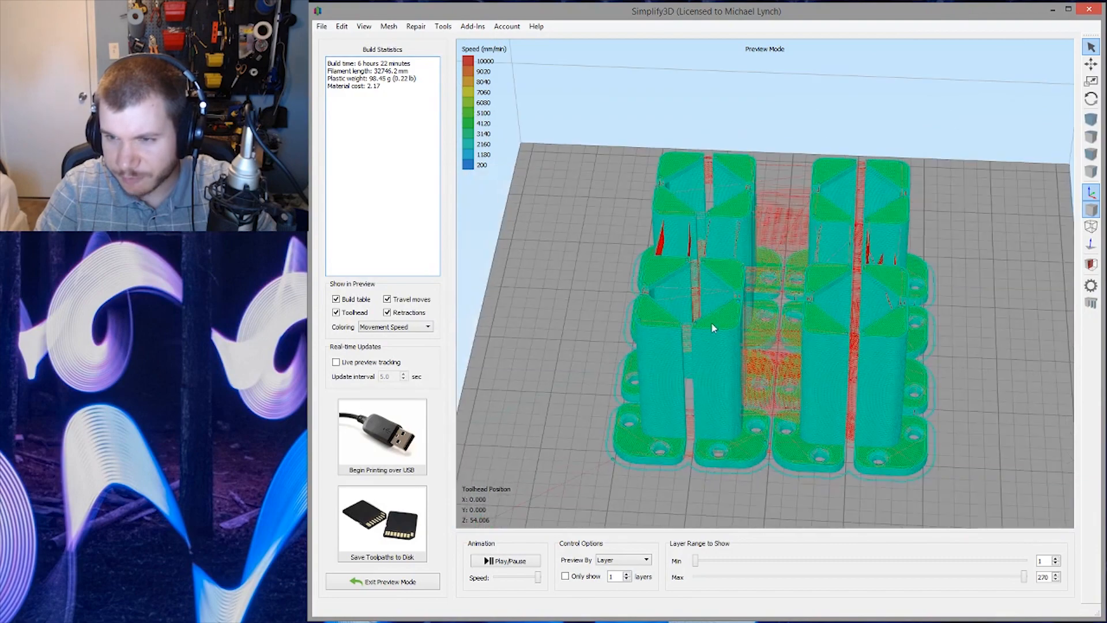
{"action": "left_click", "coordinate": [402, 579]}
{"action": "key", "text": "ctrl+0"}
{"action": "key", "text": "ctrl+3"}
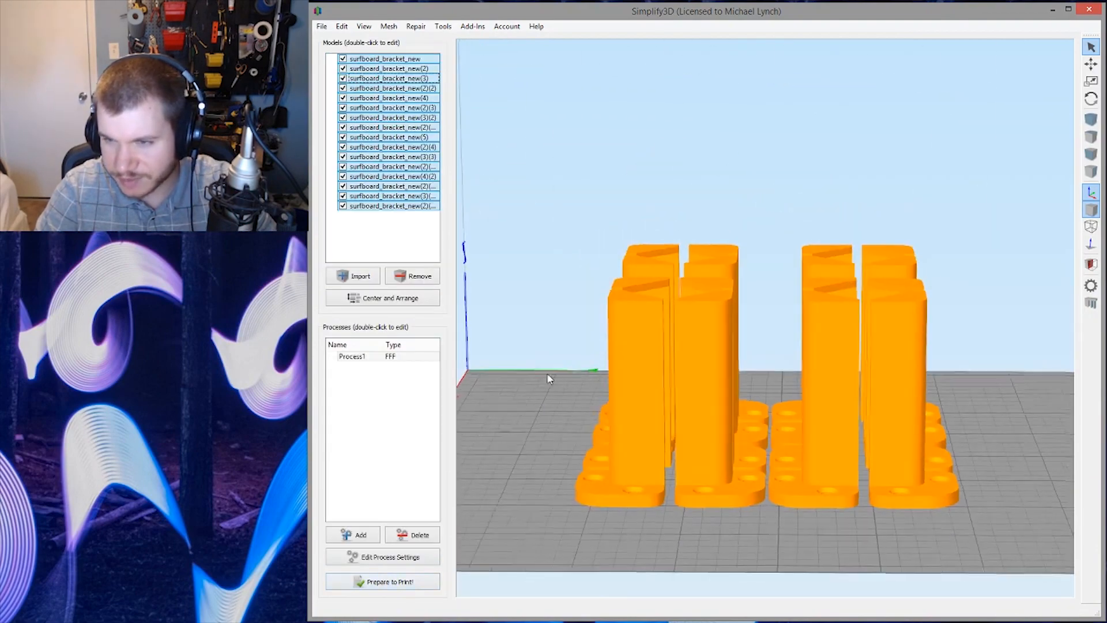
{"action": "key", "text": "ctrl+1"}
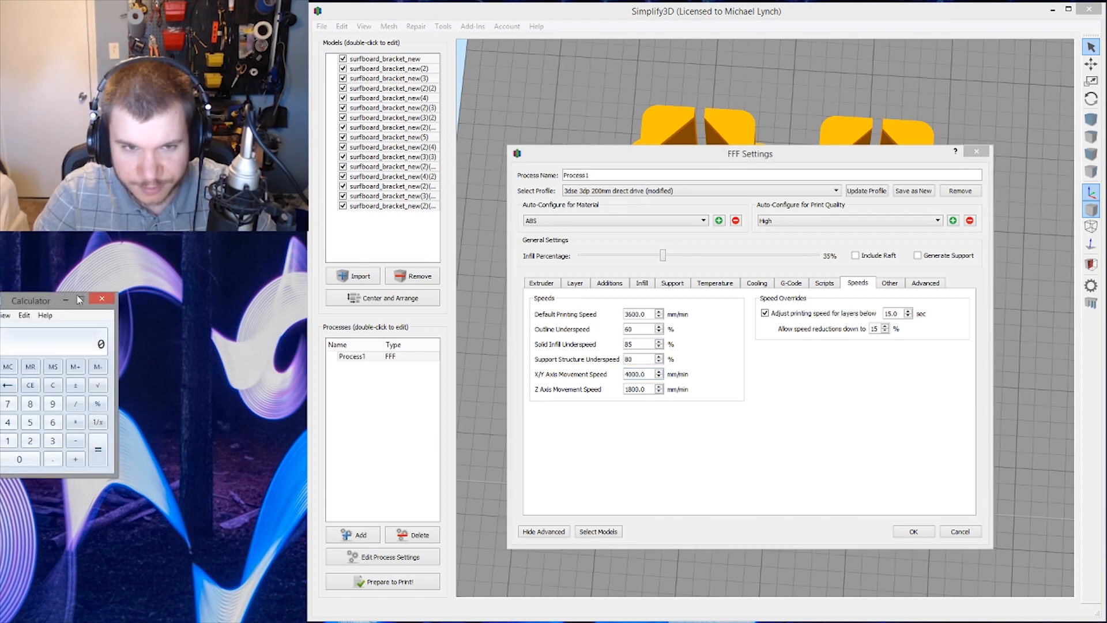
In Calculator, convert the 4000 mm/min X/Y movement speed to mm per second by dividing it by 60.
{"action": "left_click_drag", "start_coordinate": [52, 302], "coordinate": [430, 389]}
{"action": "type", "text": "4000"}
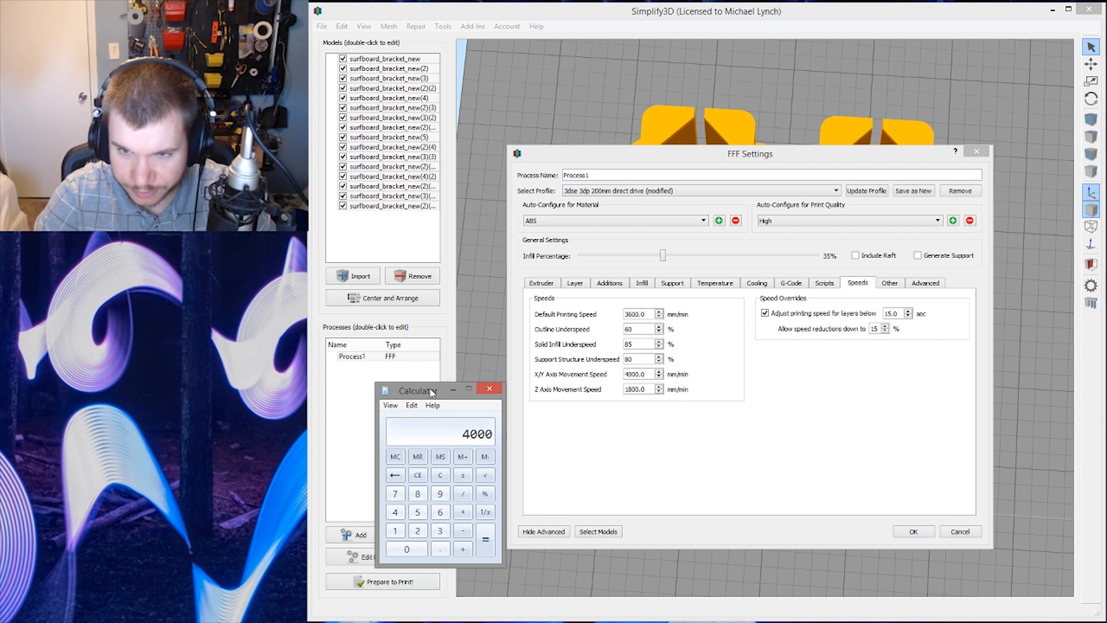
{"action": "type", "text": "/60"}
{"action": "key", "text": "Return"}
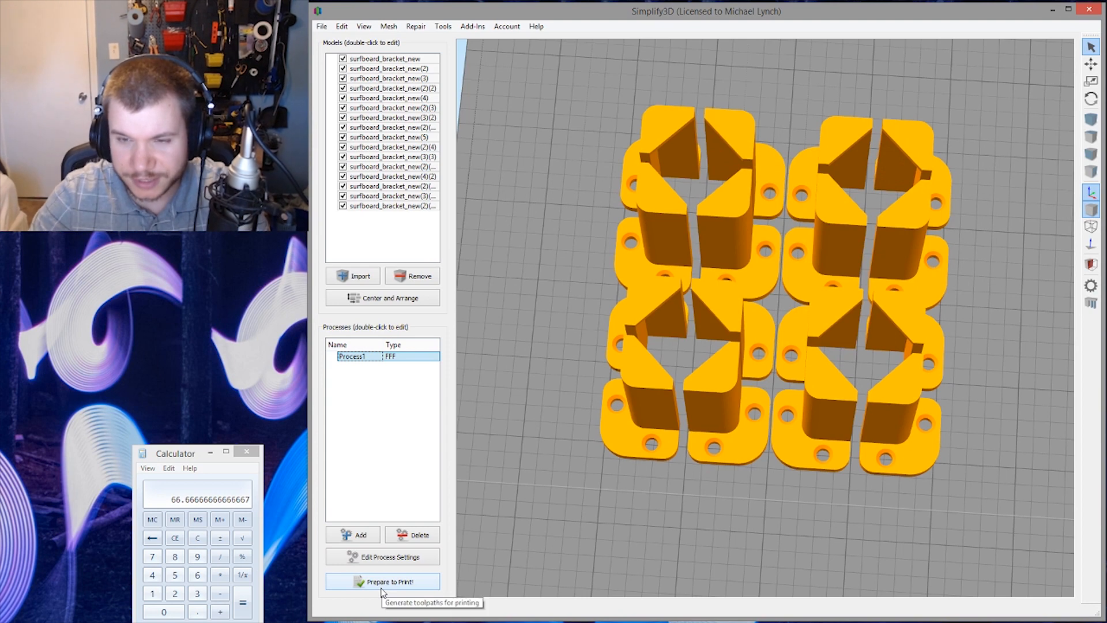
Generate the toolpaths at the 4000 mm/min movement speed to check the build time, and leave the preview.
{"action": "left_click", "coordinate": [382, 589]}
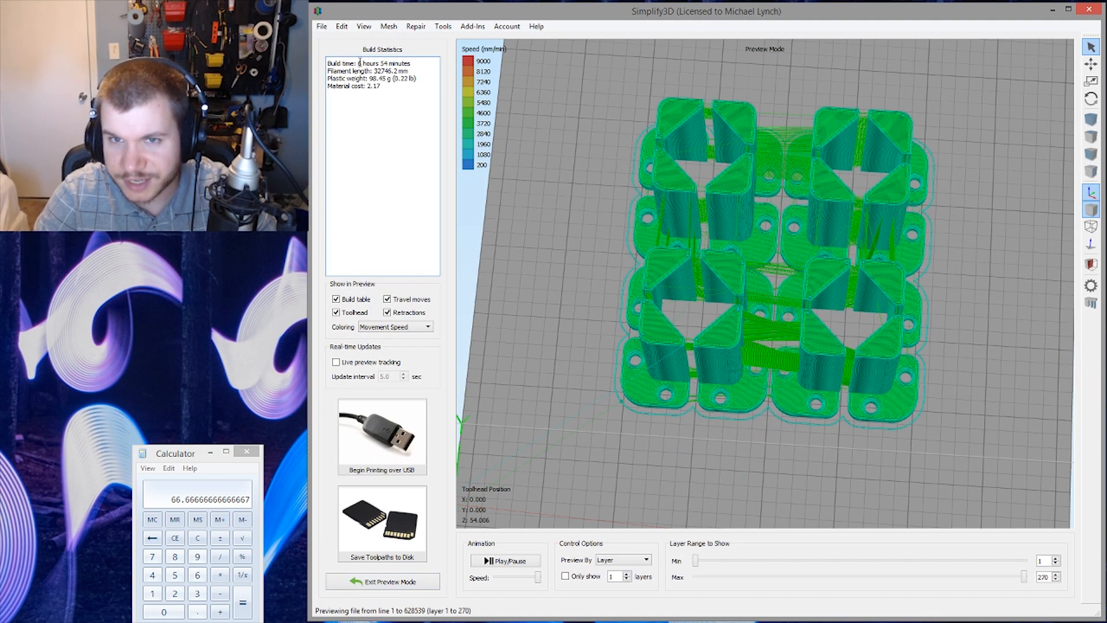
{"action": "left_click", "coordinate": [401, 584]}
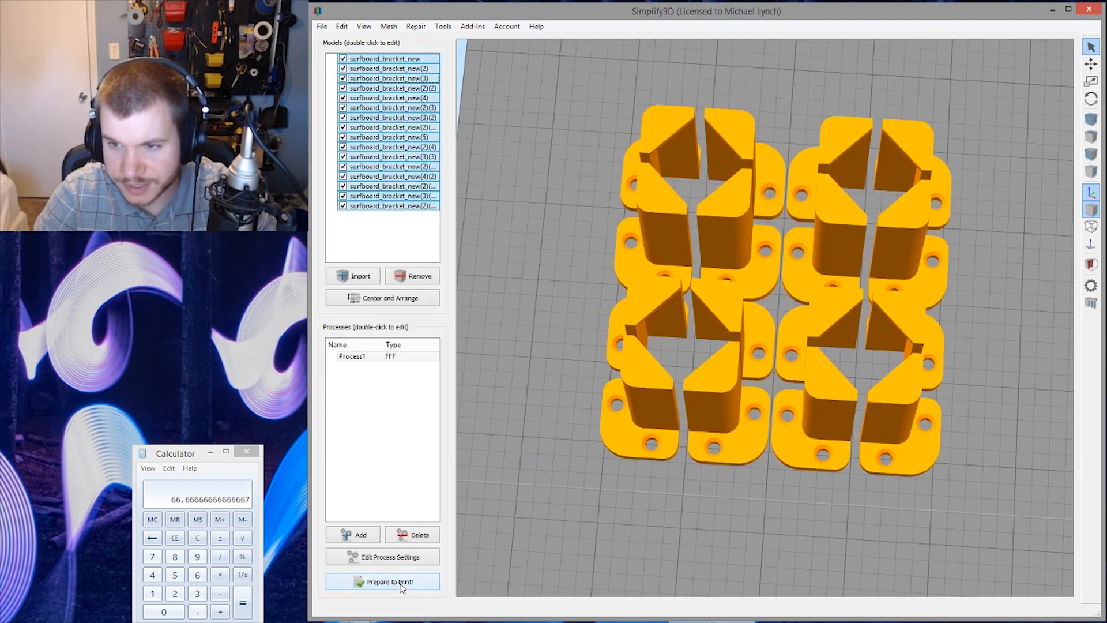
{"action": "left_click_drag", "start_coordinate": [715, 502], "coordinate": [726, 470]}
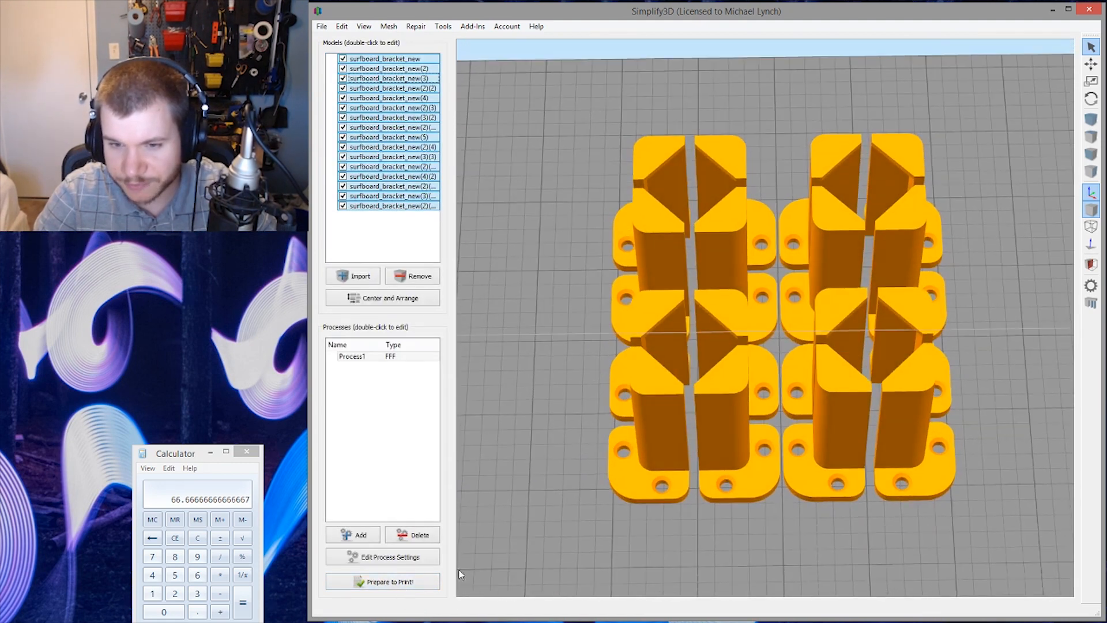
Set the X/Y Axis Movement Speed in the process's speed settings to 10000 mm/min.
{"action": "left_click", "coordinate": [409, 560]}
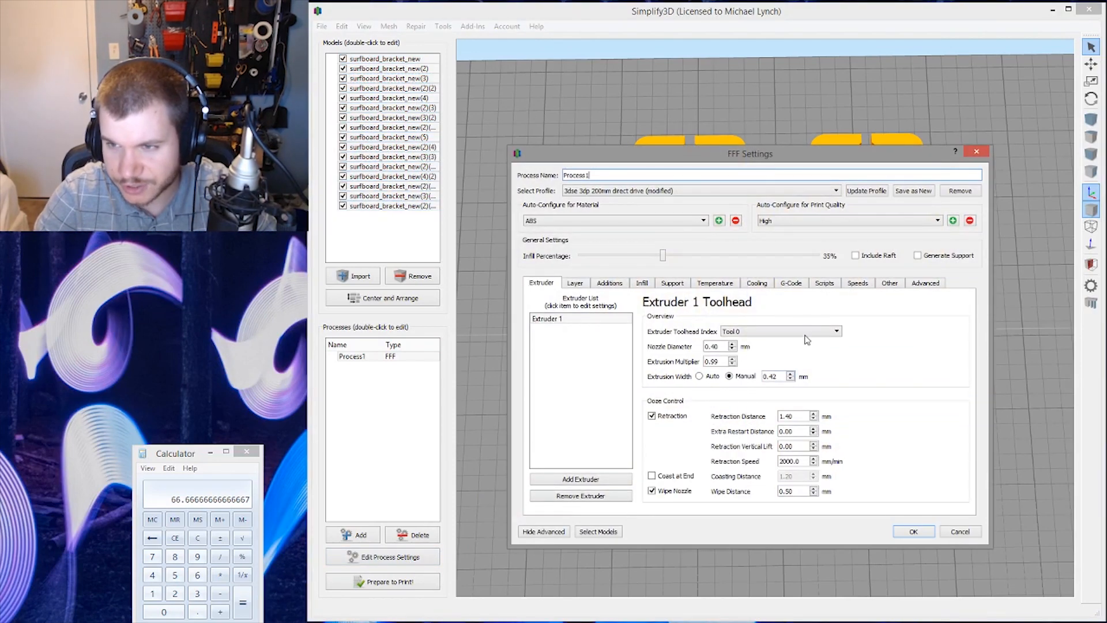
{"action": "left_click", "coordinate": [856, 285]}
{"action": "double_click", "coordinate": [646, 374]}
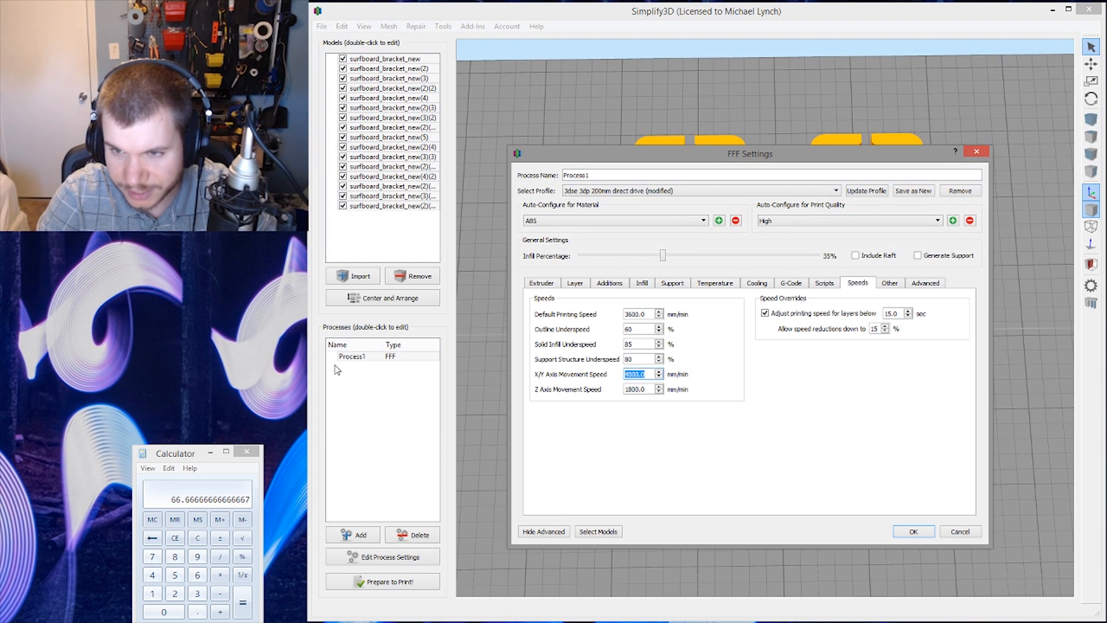
{"action": "type", "text": "100"}
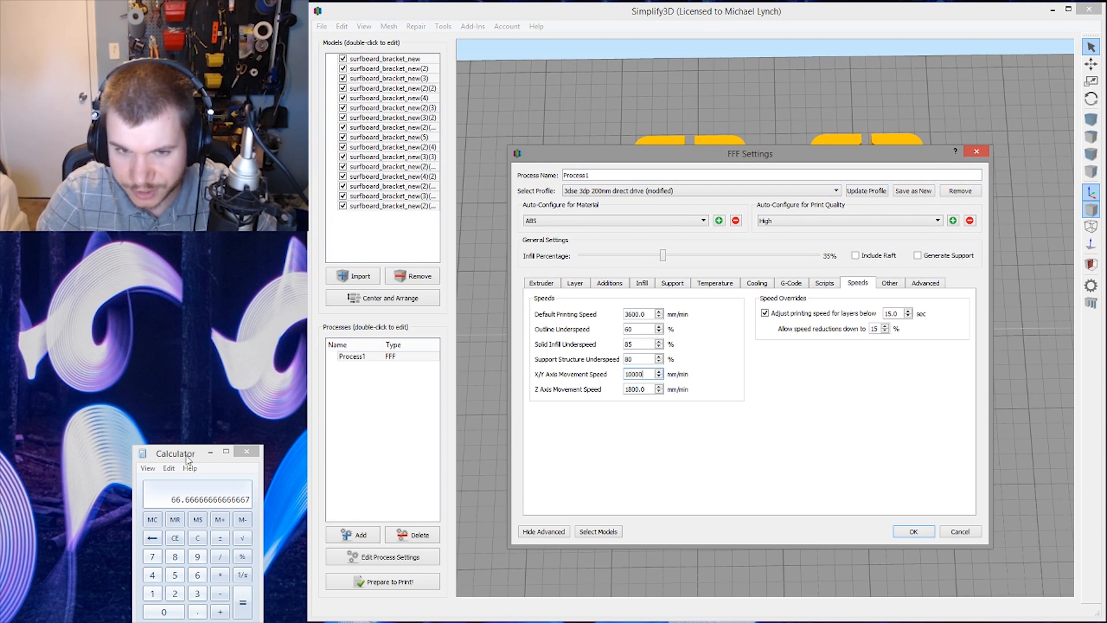
In Calculator, convert 10000 mm/min to mm per second by dividing by 60, and clear the result.
{"action": "left_click_drag", "start_coordinate": [187, 456], "coordinate": [546, 391]}
{"action": "left_click", "coordinate": [566, 476]}
{"action": "type", "text": "100"}
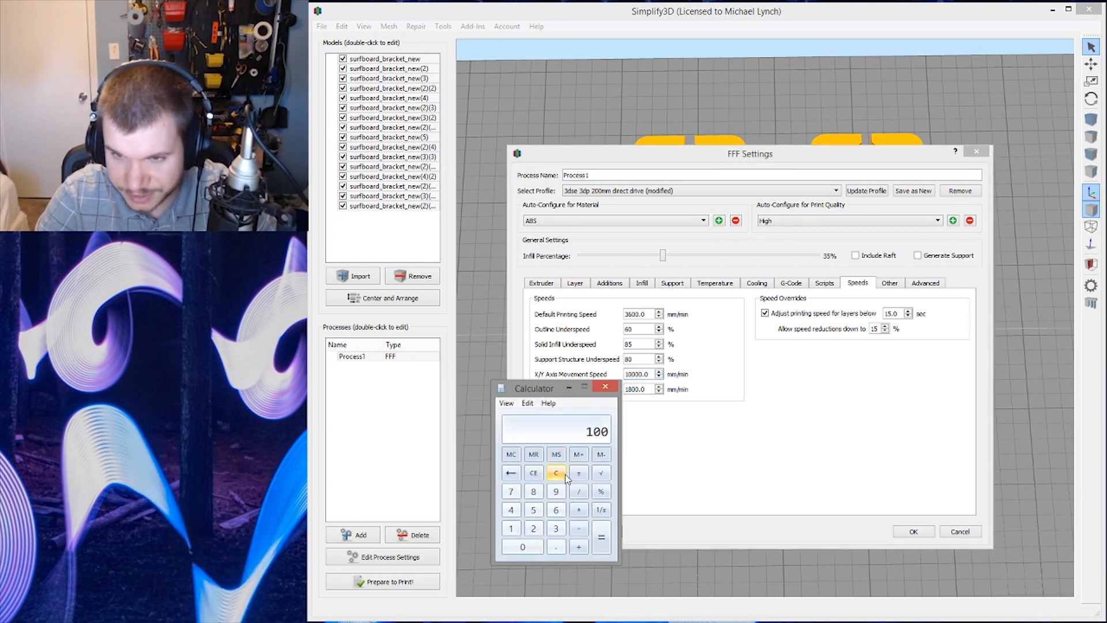
{"action": "type", "text": "00/60="}
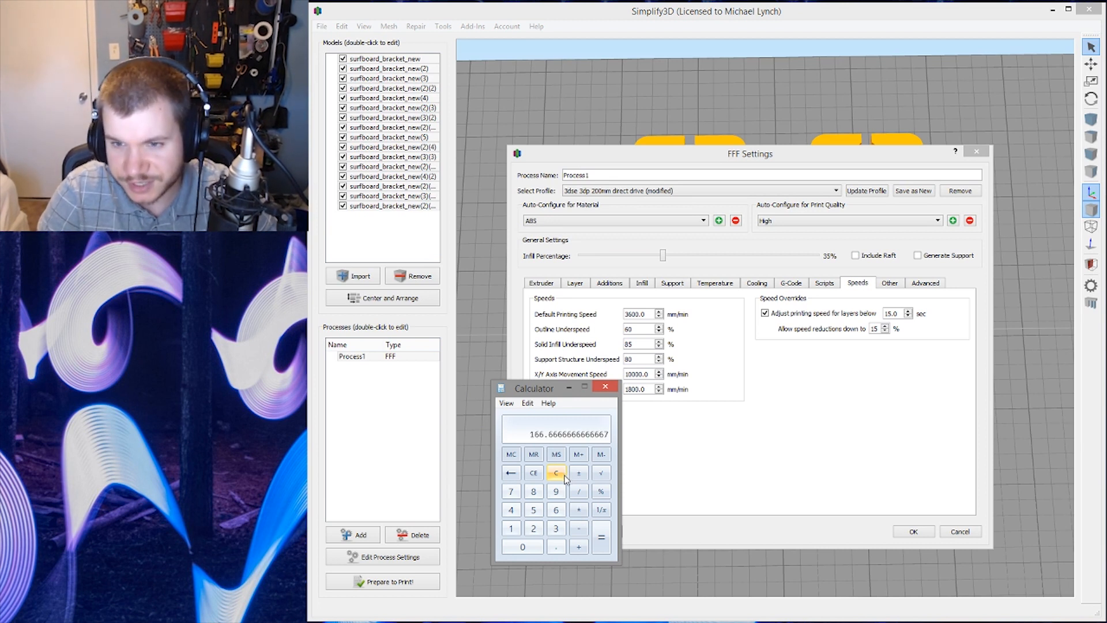
{"action": "left_click", "coordinate": [566, 477]}
{"action": "left_click_drag", "start_coordinate": [558, 394], "coordinate": [219, 436]}
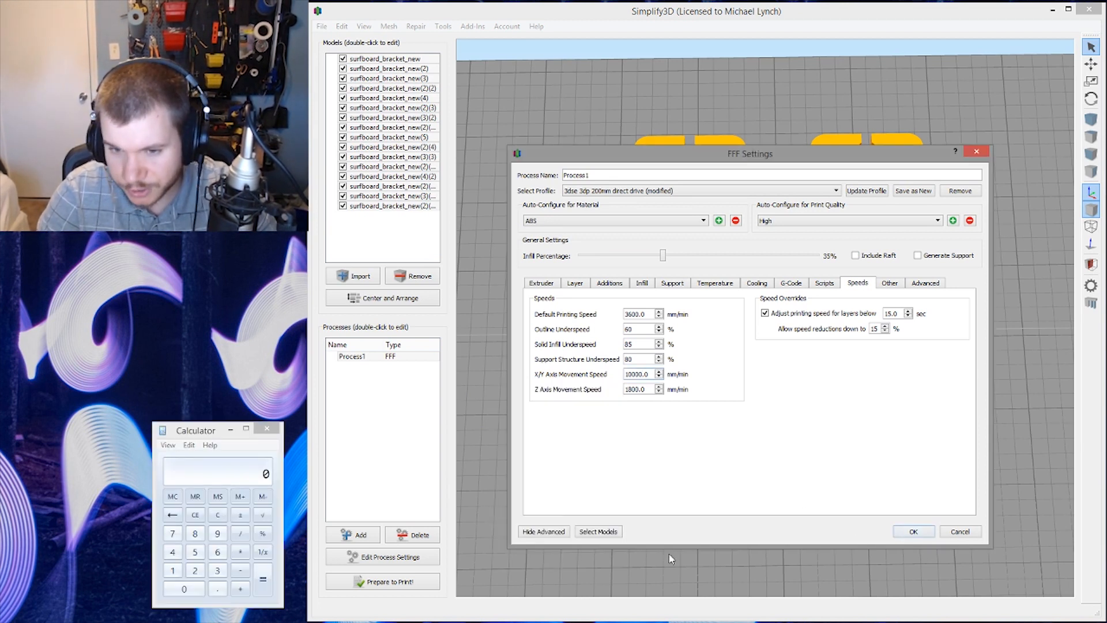
Apply the 10000 mm/min setting and slice the brackets, inspecting the build time and travel moves between the parts.
{"action": "left_click", "coordinate": [914, 531]}
{"action": "left_click", "coordinate": [383, 584]}
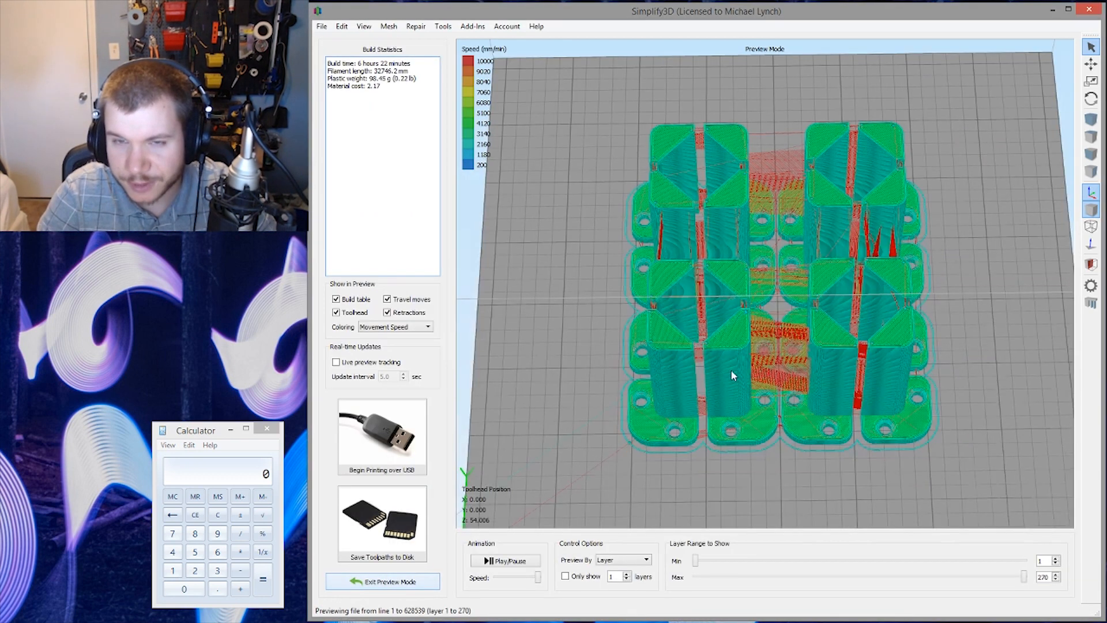
{"action": "scroll", "coordinate": [745, 359], "scroll_direction": "up", "scroll_amount": 6}
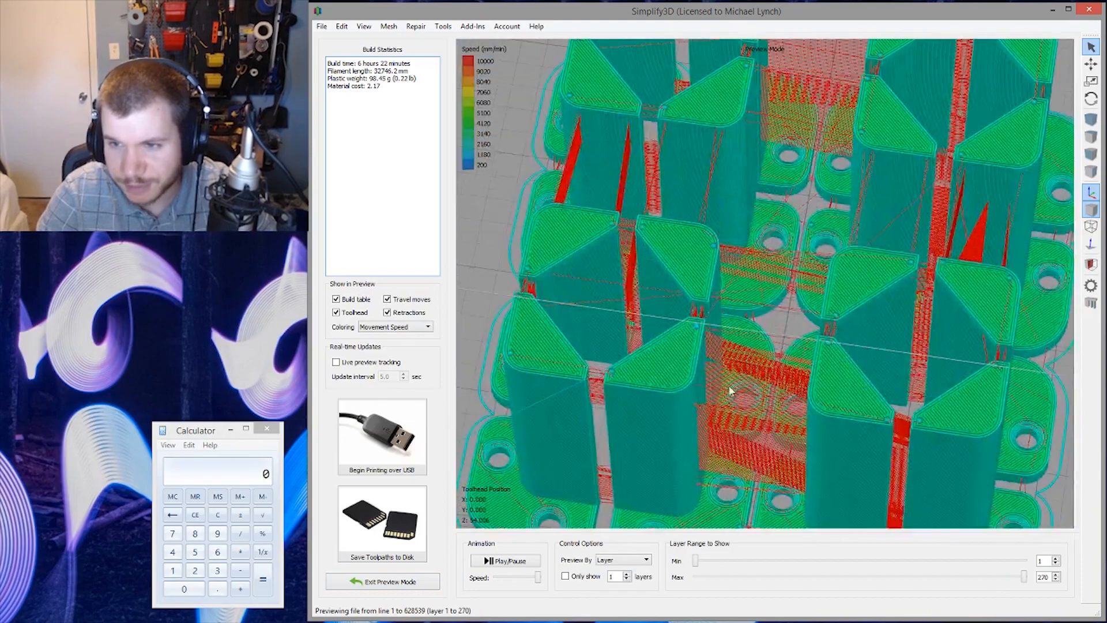
{"action": "scroll", "coordinate": [796, 379], "scroll_direction": "down", "scroll_amount": 8}
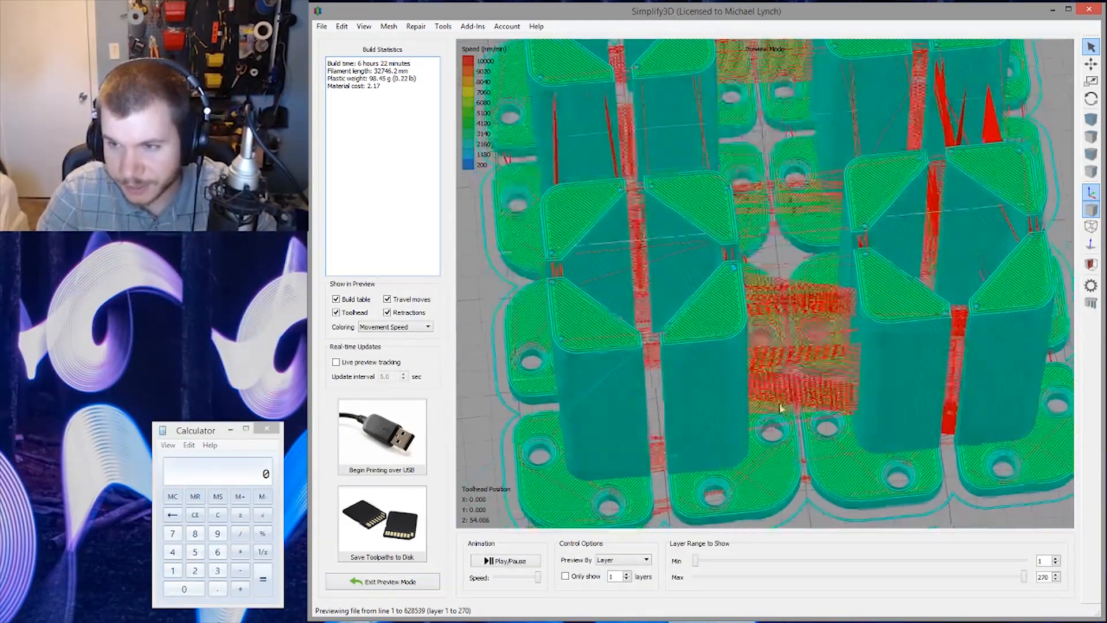
{"action": "scroll", "coordinate": [764, 382], "scroll_direction": "down", "scroll_amount": 1}
{"action": "left_click_drag", "start_coordinate": [816, 349], "coordinate": [985, 356]}
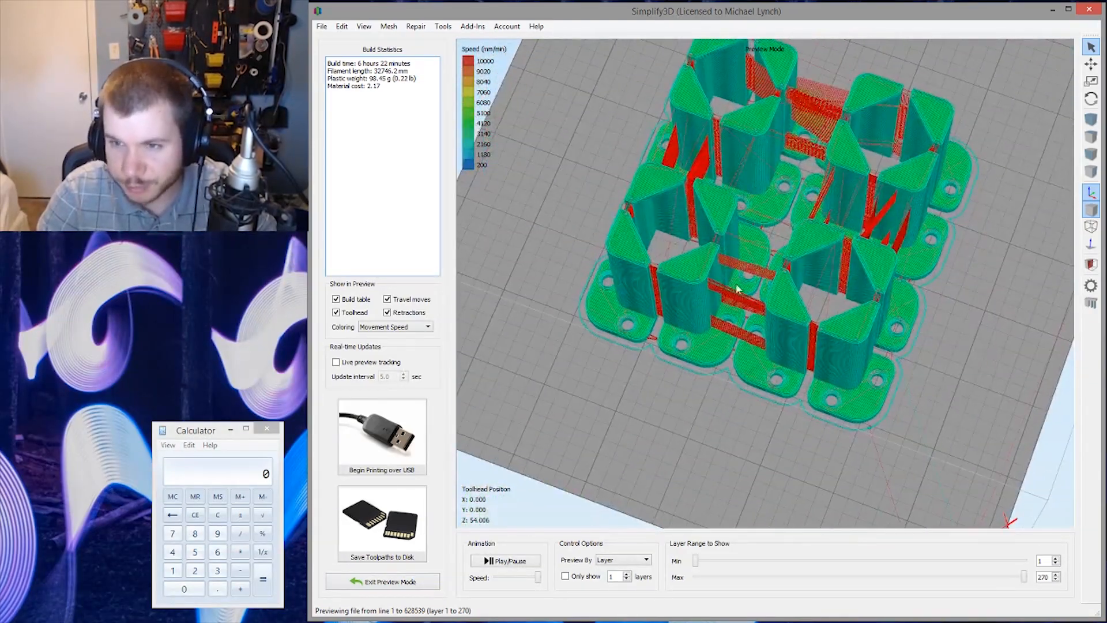
{"action": "left_click_drag", "start_coordinate": [738, 286], "coordinate": [751, 316]}
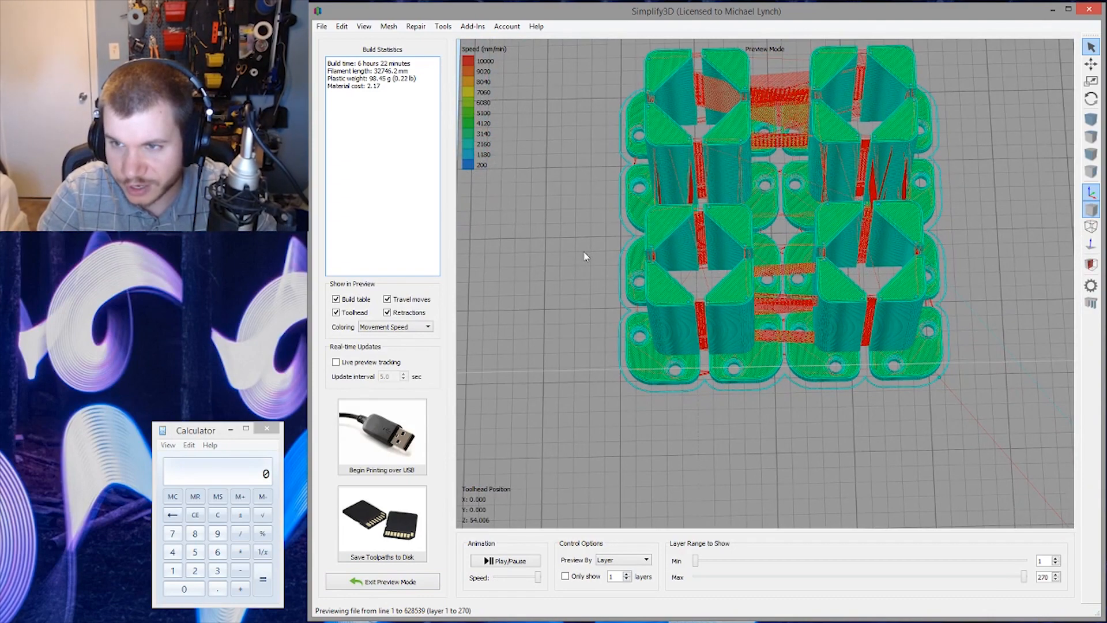
{"action": "left_click_drag", "start_coordinate": [855, 264], "coordinate": [1010, 274]}
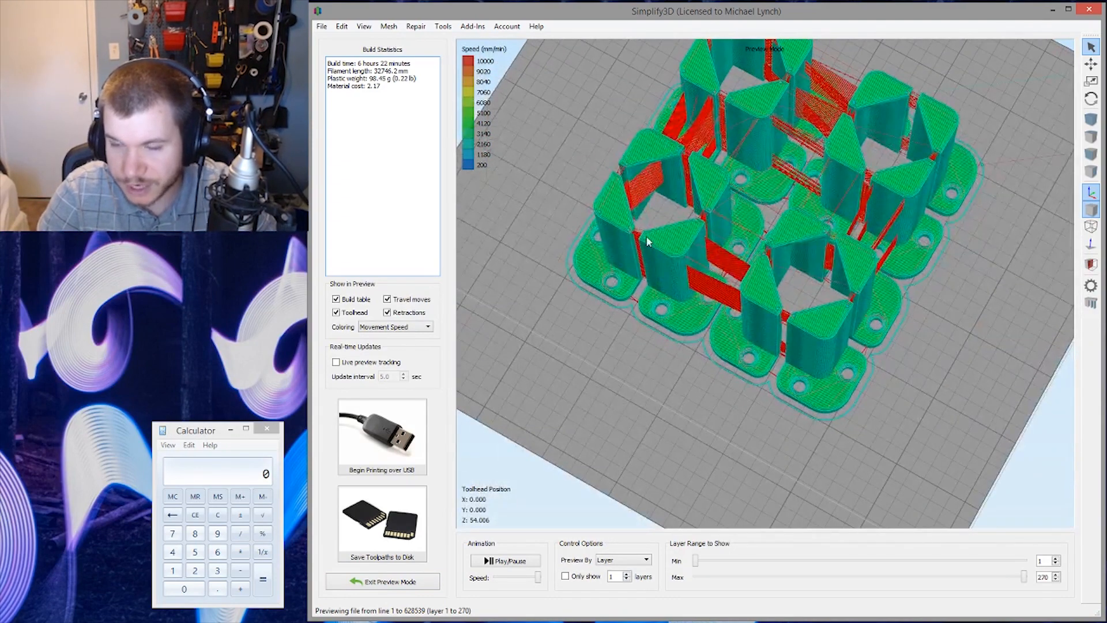
{"action": "left_click_drag", "start_coordinate": [649, 241], "coordinate": [755, 252]}
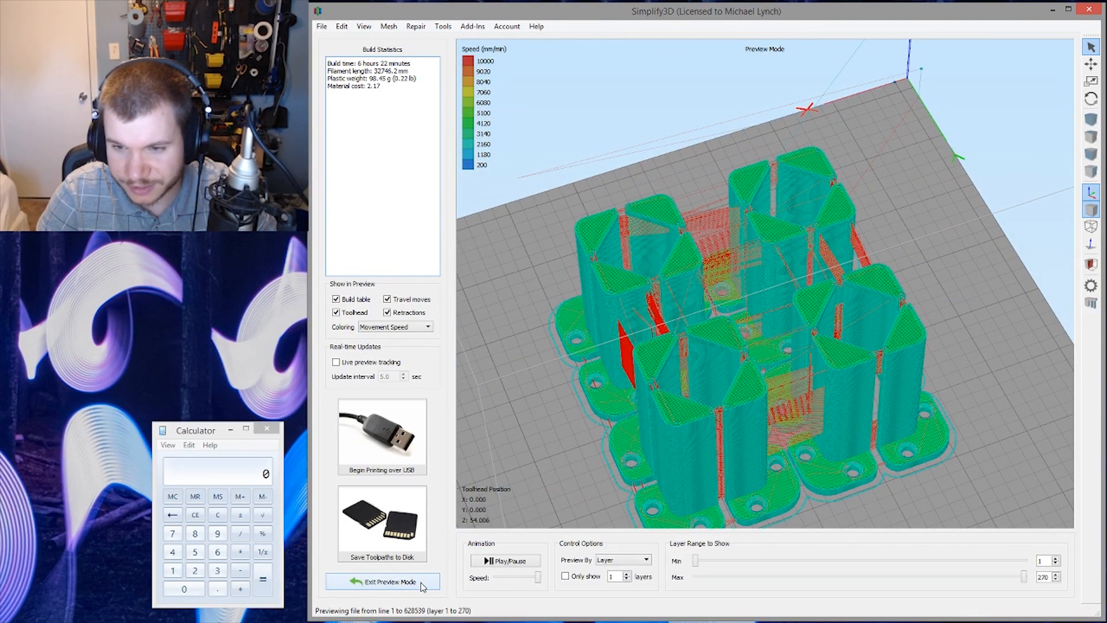
{"action": "left_click", "coordinate": [389, 582]}
Generate the toolpaths for the brackets again and examine the fast travel moves across the whole build plate.
{"action": "key", "text": "ctrl+a"}
{"action": "scroll", "coordinate": [691, 321], "scroll_direction": "up", "scroll_amount": 3}
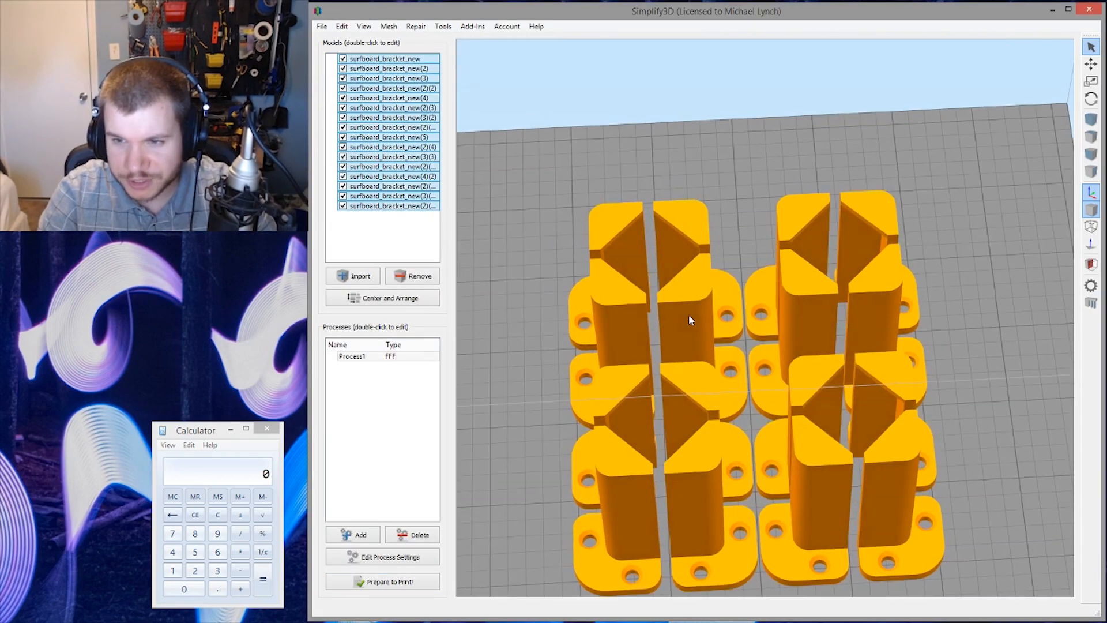
{"action": "left_click", "coordinate": [396, 578]}
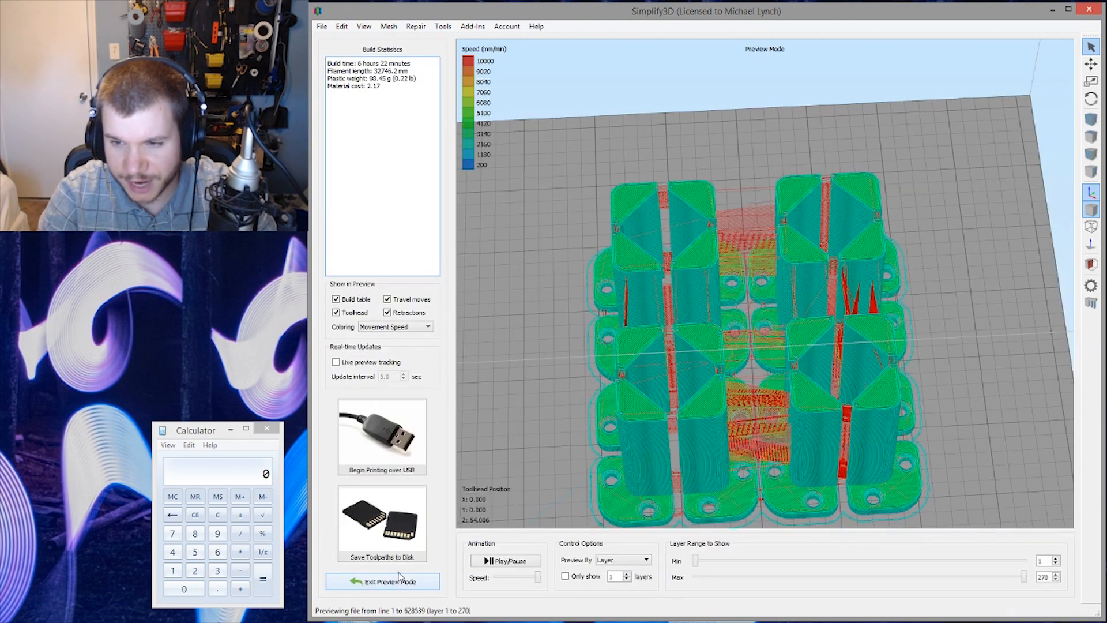
{"action": "left_click_drag", "start_coordinate": [812, 429], "coordinate": [788, 363]}
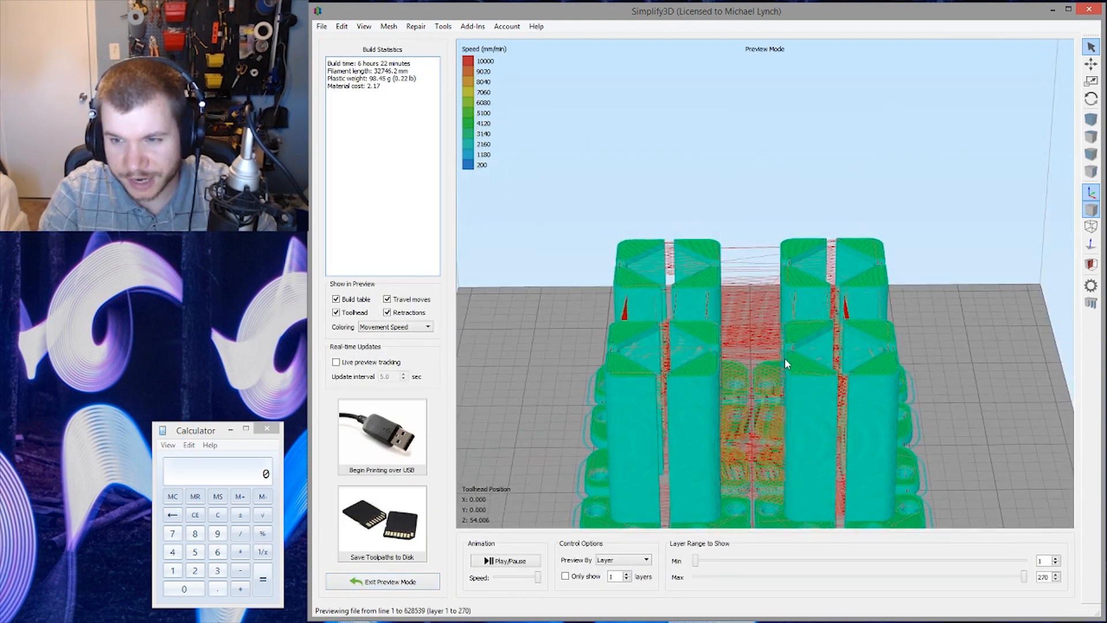
{"action": "middle_click_drag", "start_coordinate": [786, 362], "coordinate": [777, 298]}
{"action": "scroll", "coordinate": [770, 304], "scroll_direction": "down", "scroll_amount": 5}
{"action": "left_click_drag", "start_coordinate": [767, 305], "coordinate": [740, 380]}
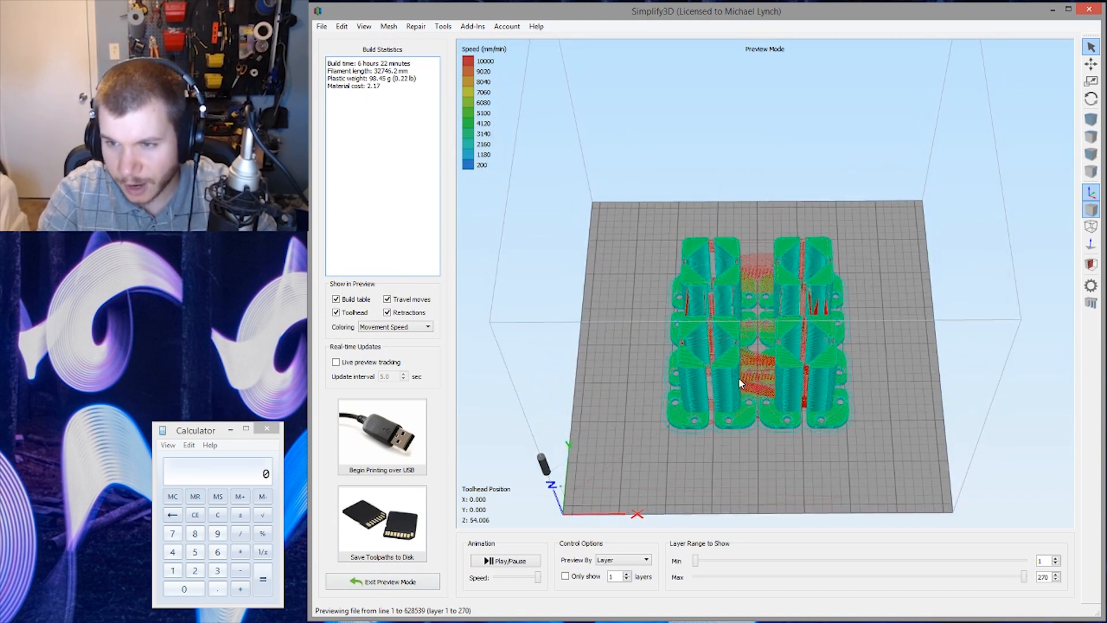
{"action": "scroll", "coordinate": [739, 379], "scroll_direction": "up", "scroll_amount": 8}
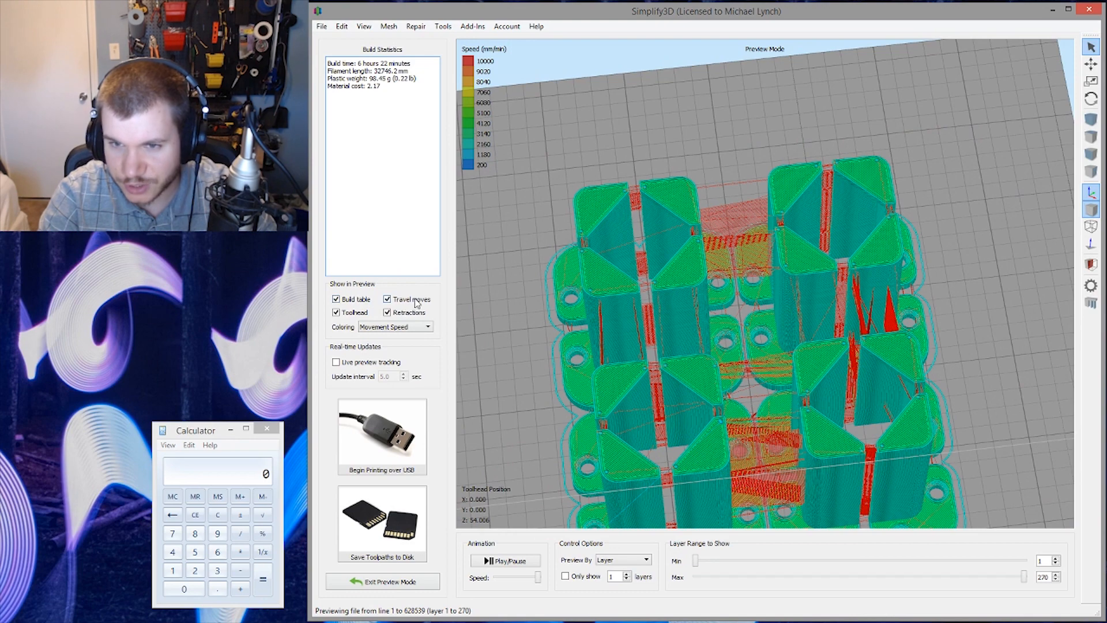
{"action": "right_click_drag", "start_coordinate": [699, 380], "coordinate": [673, 334]}
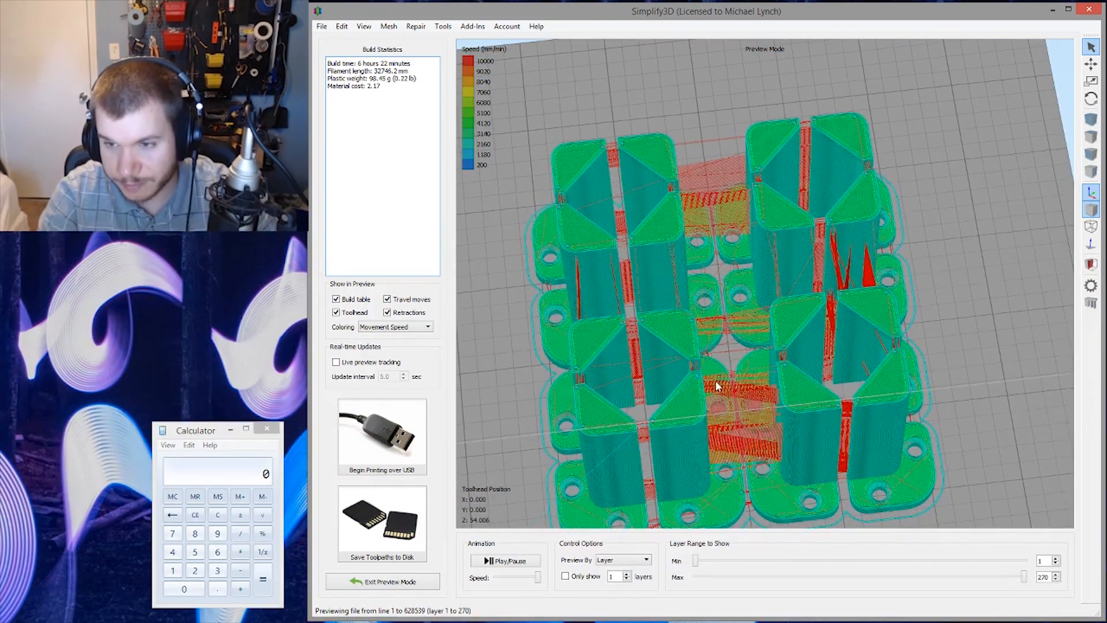
{"action": "left_click", "coordinate": [389, 581]}
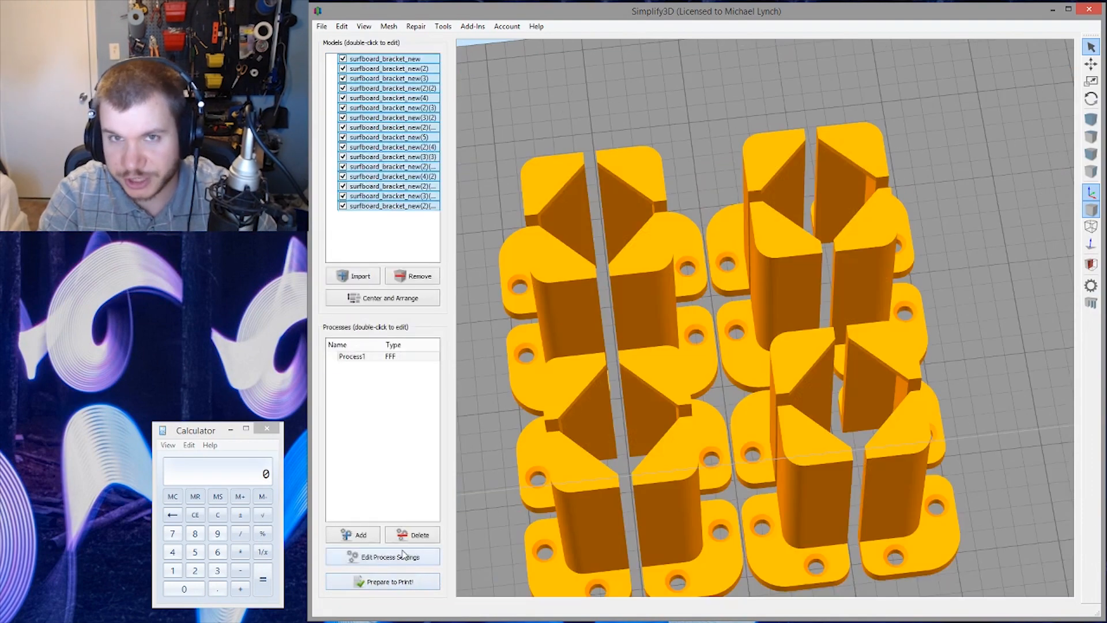
Reopen the process's speed settings and set the X/Y Axis Movement Speed to 18000 mm/min.
{"action": "left_click_drag", "start_coordinate": [681, 470], "coordinate": [681, 412]}
{"action": "left_click", "coordinate": [398, 561]}
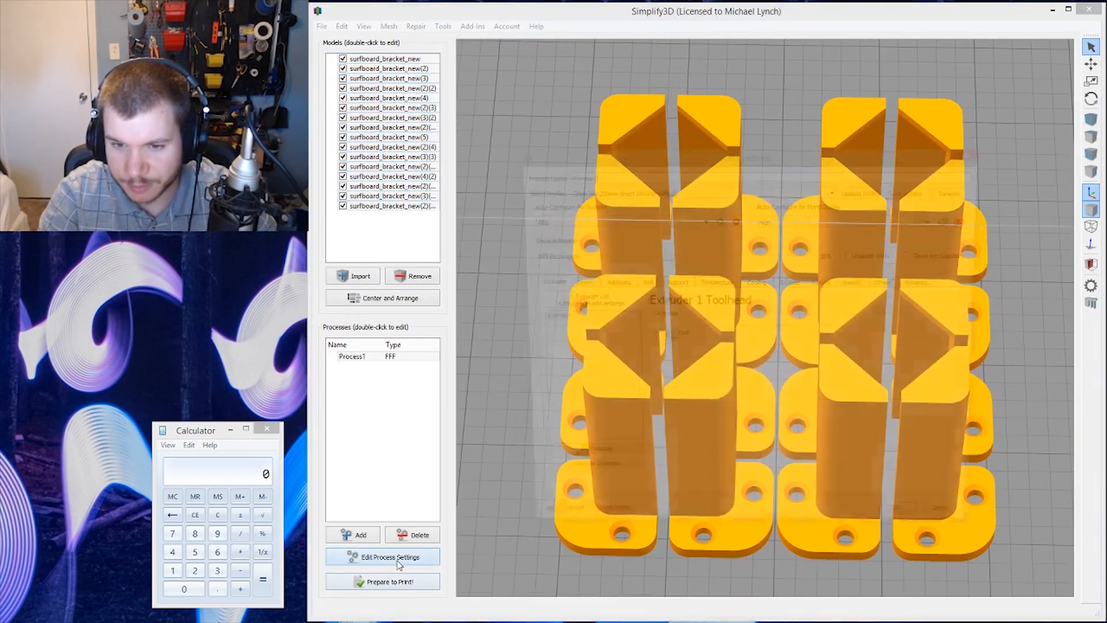
{"action": "left_click", "coordinate": [856, 283]}
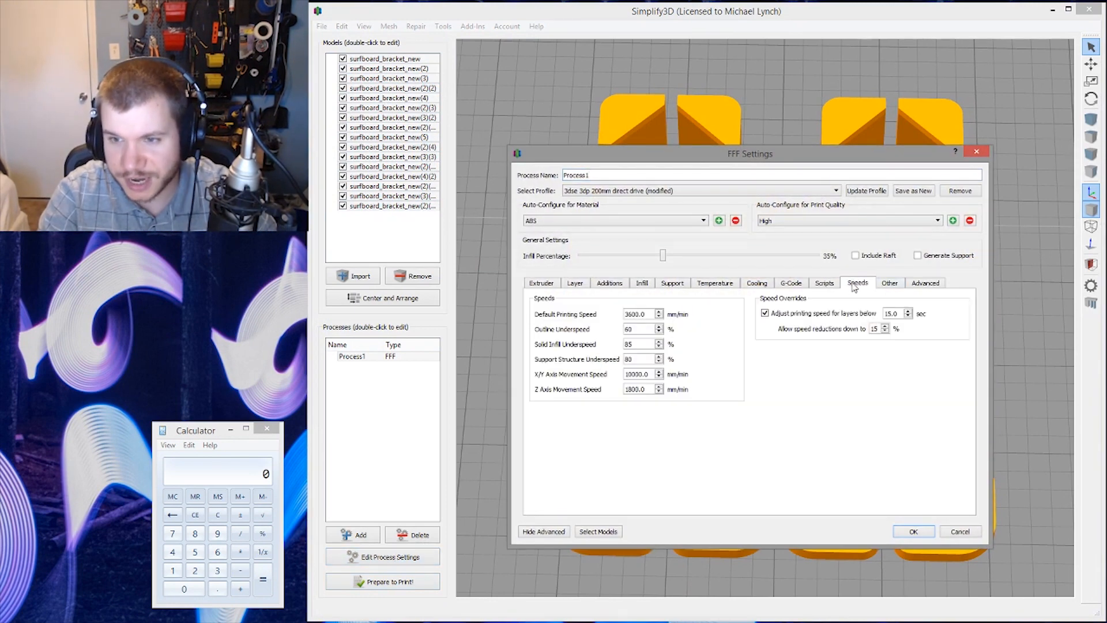
{"action": "left_click_drag", "start_coordinate": [650, 376], "coordinate": [626, 376]}
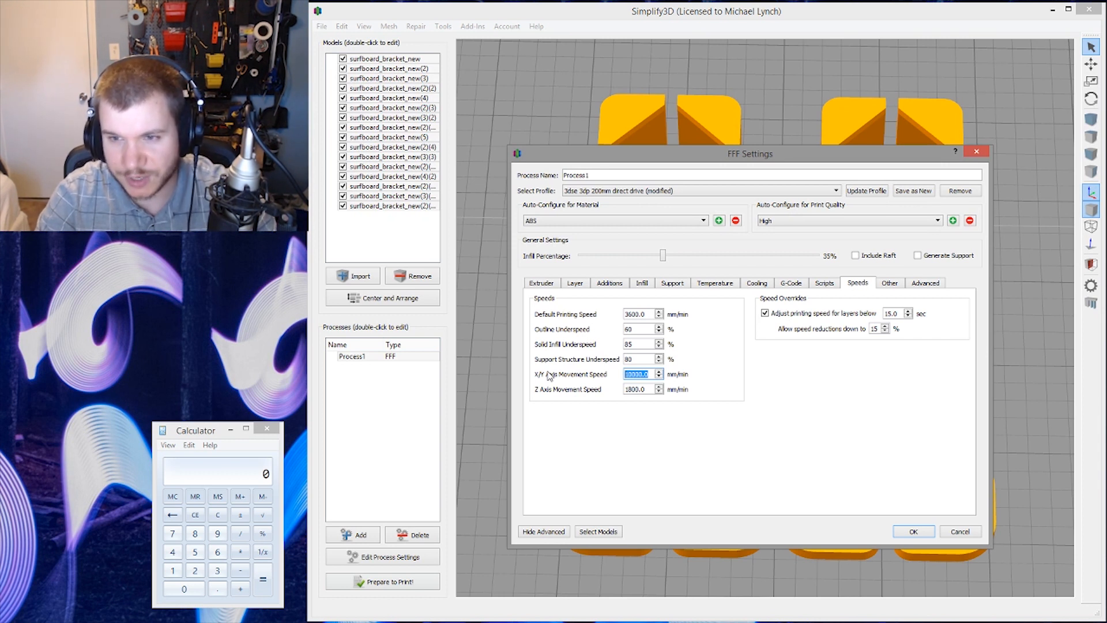
{"action": "type", "text": "1"}
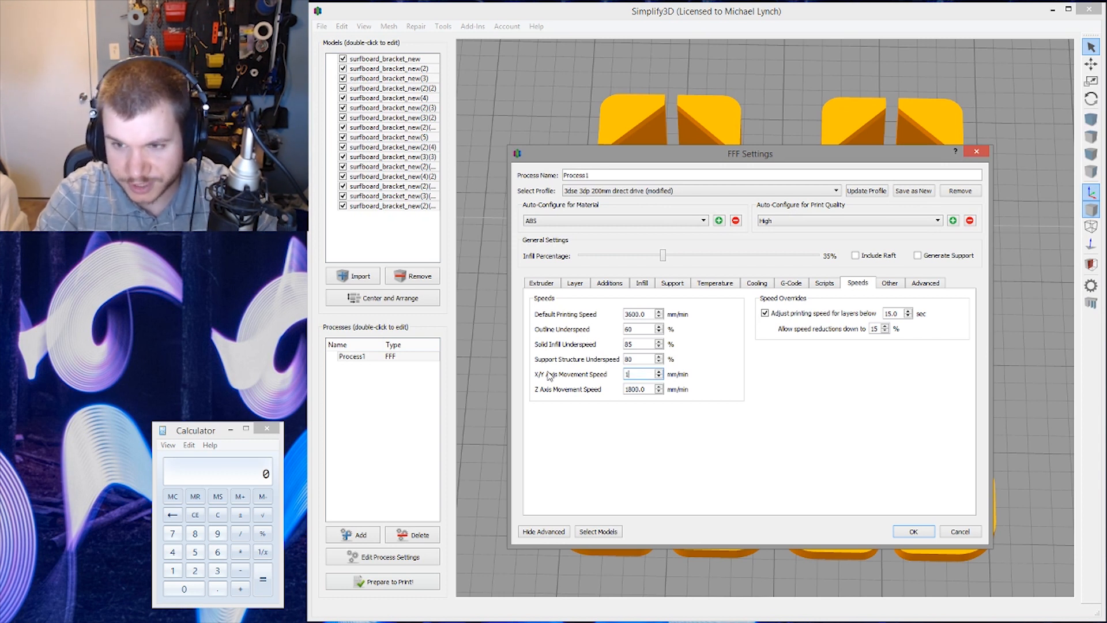
{"action": "type", "text": "8000"}
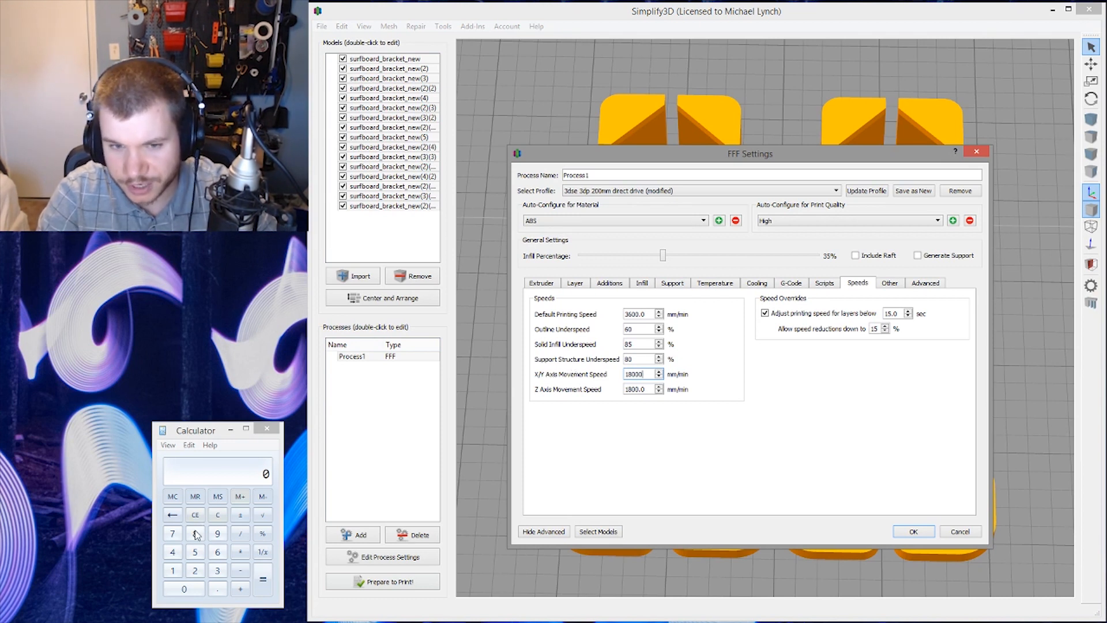
In Calculator, convert 18000 mm/min to mm per second by dividing by 60, and clear the result.
{"action": "left_click", "coordinate": [199, 433]}
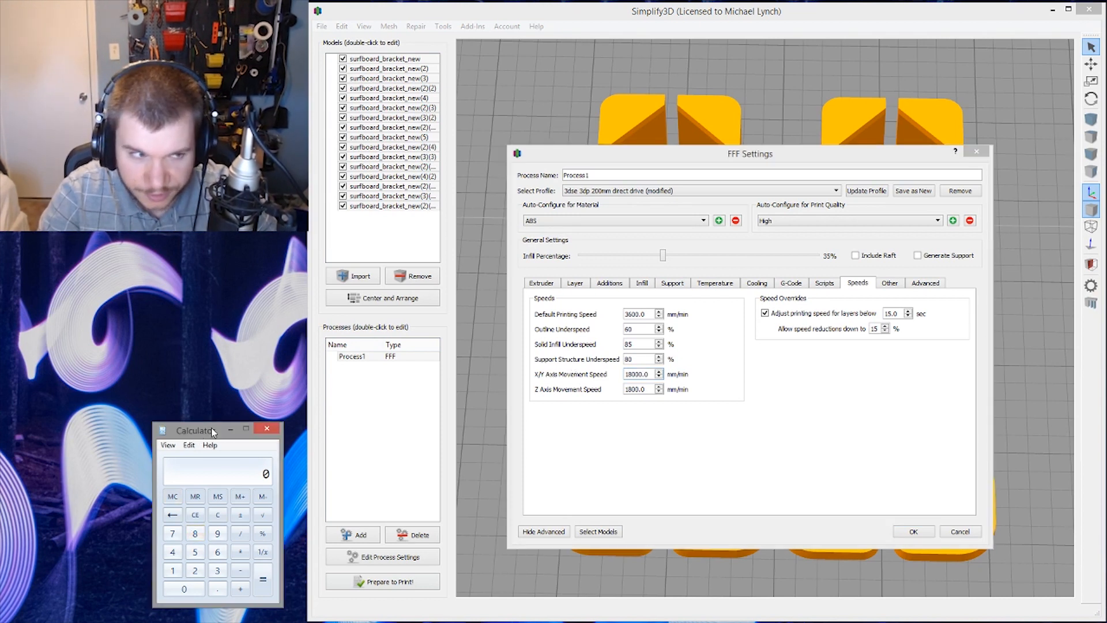
{"action": "type", "text": "18000"}
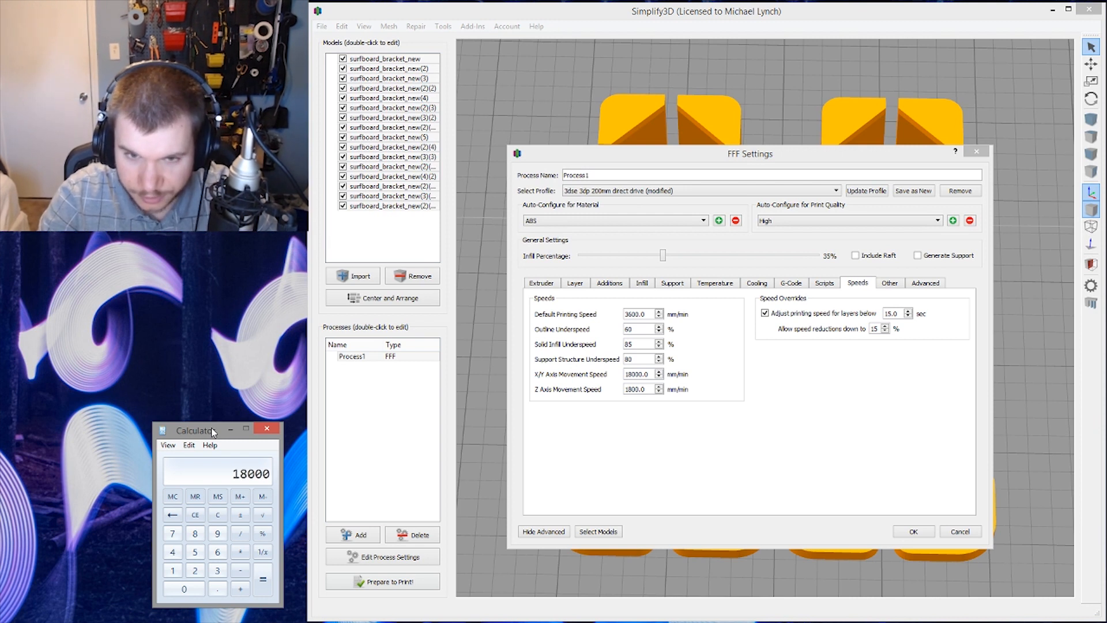
{"action": "type", "text": "/60"}
{"action": "key", "text": "Return"}
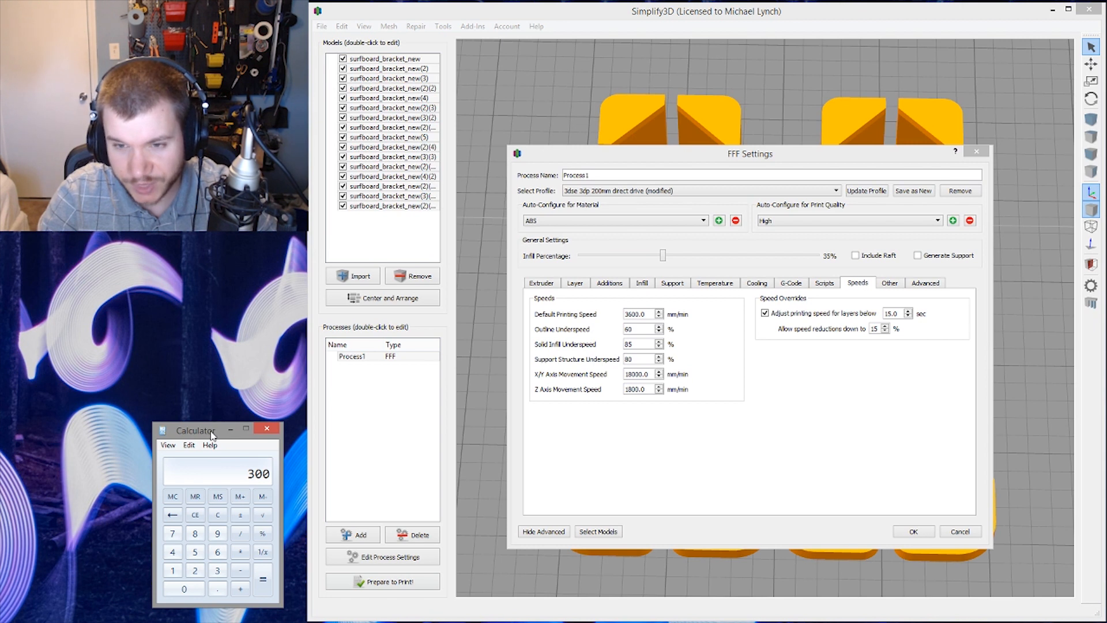
{"action": "left_click", "coordinate": [220, 517]}
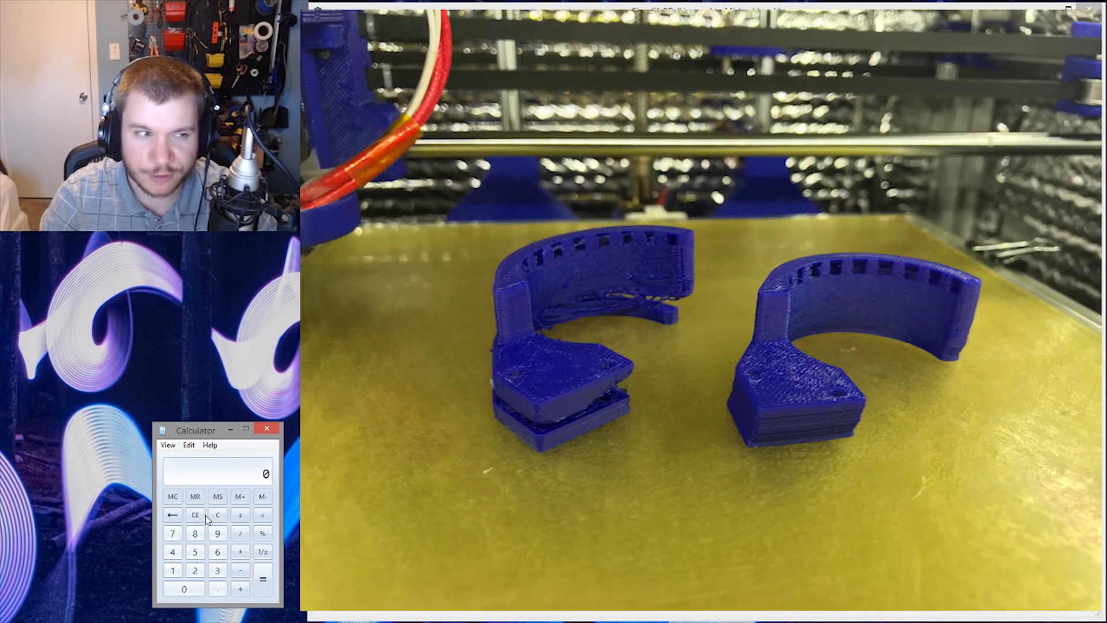
{"action": "left_click_drag", "start_coordinate": [211, 435], "coordinate": [236, 436]}
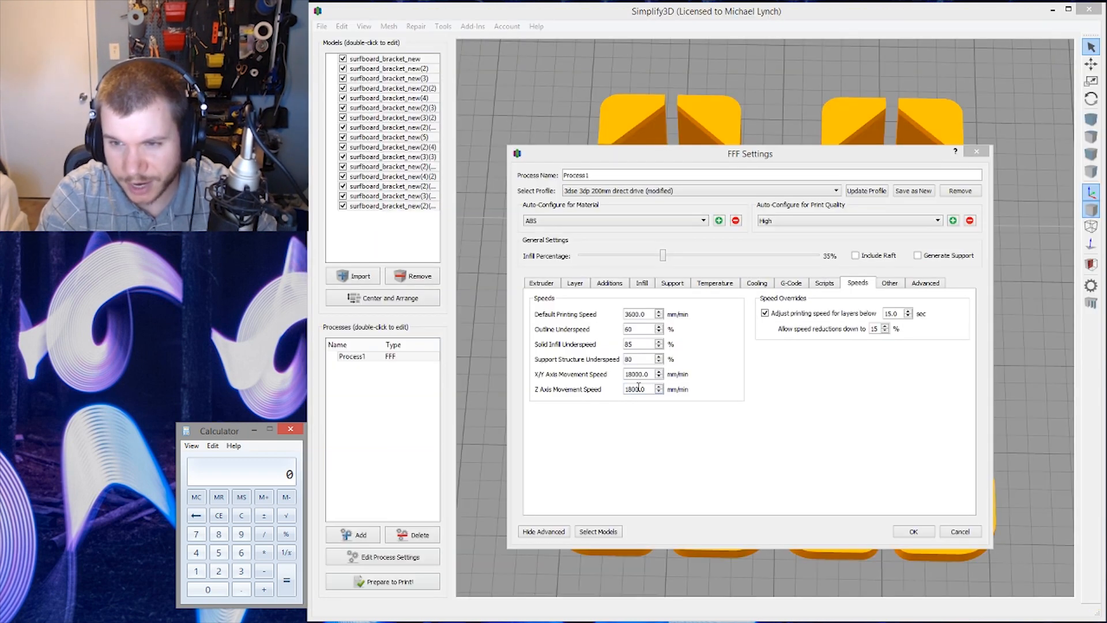
Set the X/Y Axis Movement Speed back to 10000 mm/min in the process's speed settings.
{"action": "left_click_drag", "start_coordinate": [649, 375], "coordinate": [533, 368]}
{"action": "type", "text": "10"}
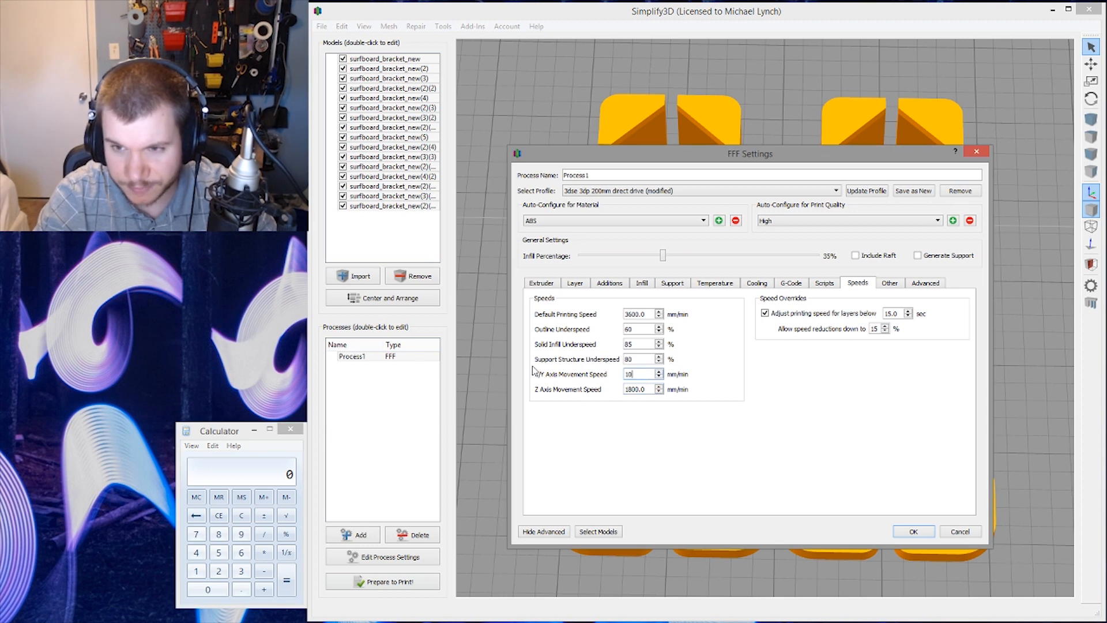
{"action": "type", "text": "000"}
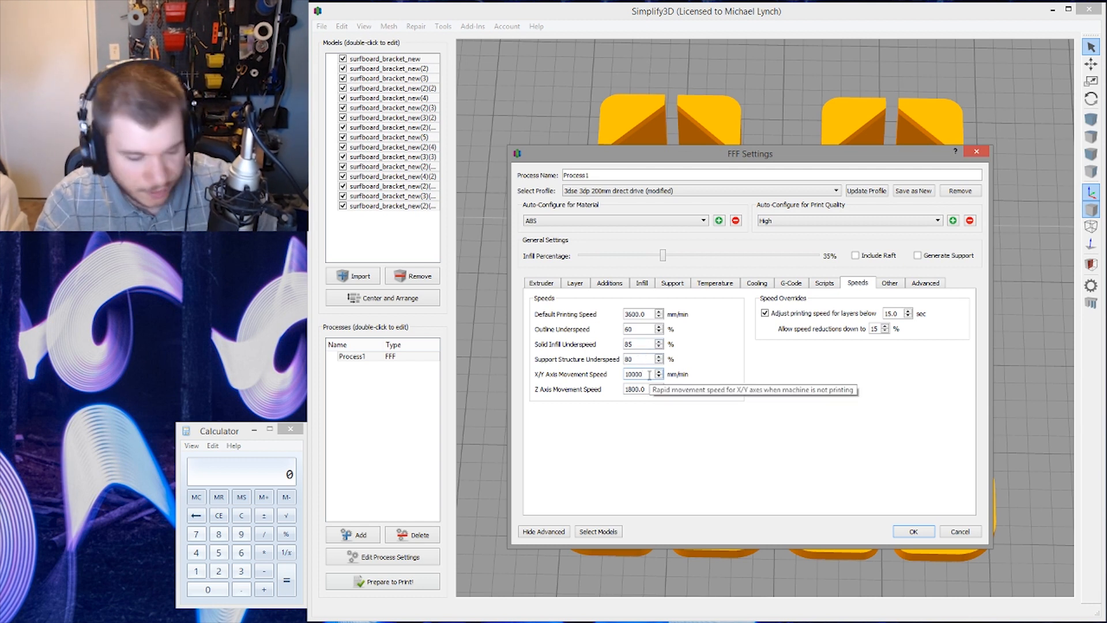
Set the Default Printing Speed to 4000 mm/min and convert it to mm per second in Calculator by dividing by 60.
{"action": "left_click_drag", "start_coordinate": [647, 314], "coordinate": [557, 306]}
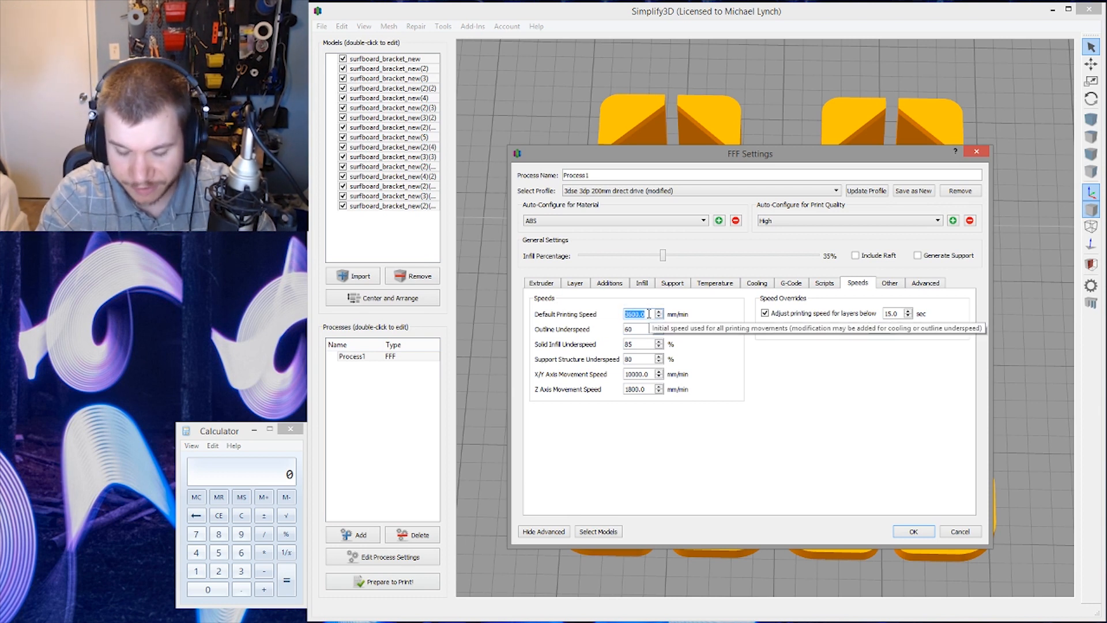
{"action": "type", "text": "4"}
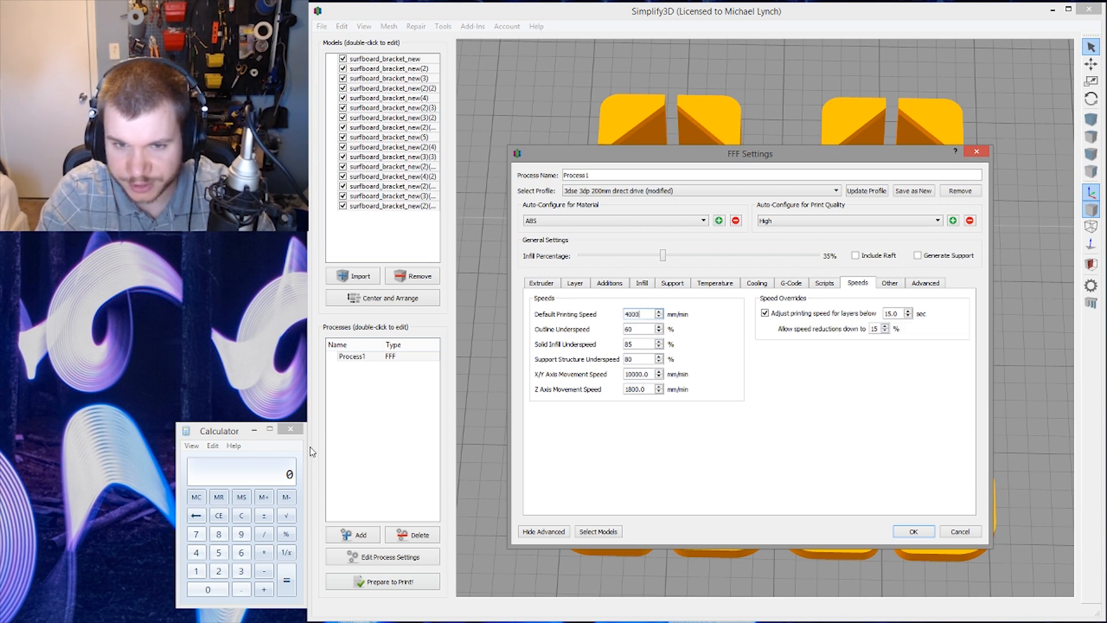
{"action": "left_click", "coordinate": [222, 440]}
{"action": "type", "text": "4000"}
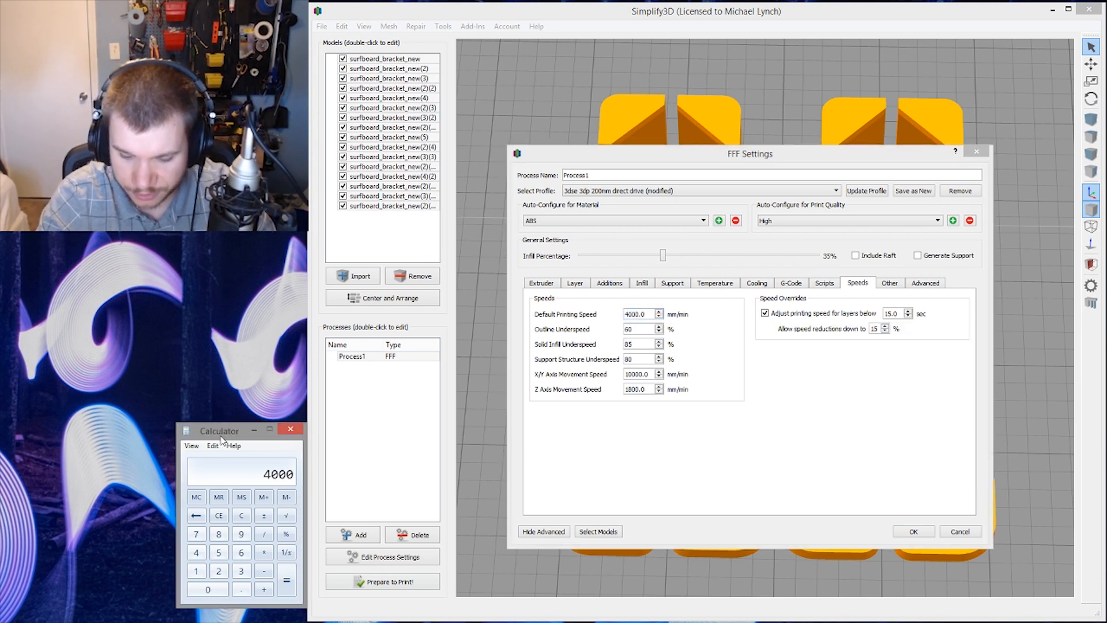
{"action": "type", "text": "/60"}
{"action": "key", "text": "Return"}
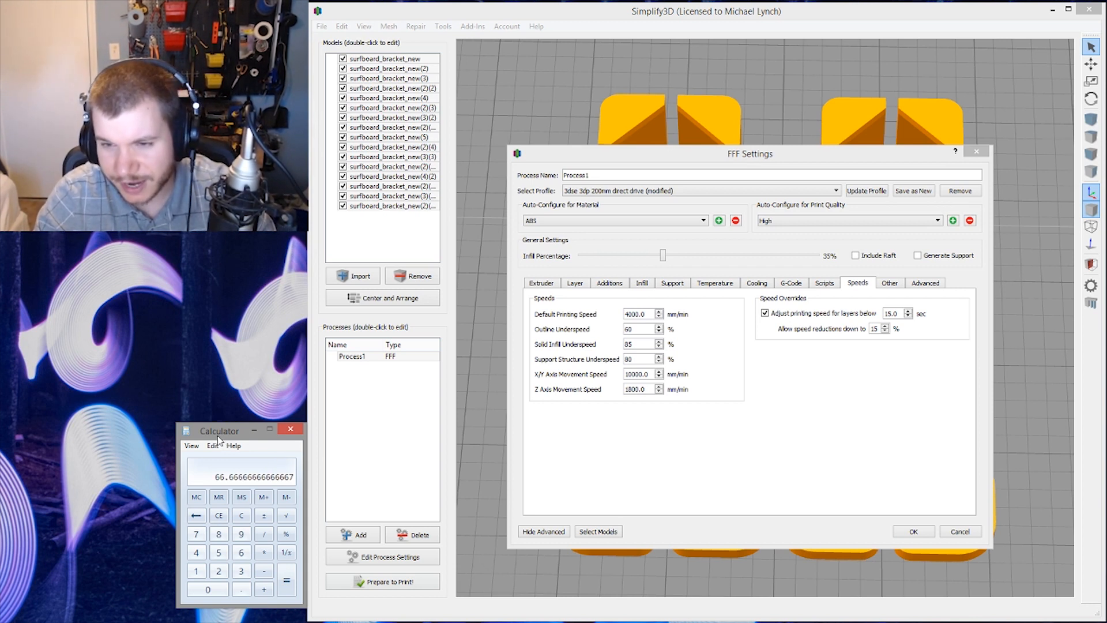
Set the Default Printing Speed to 3200 mm/min in the process's speed settings.
{"action": "left_click", "coordinate": [648, 315]}
{"action": "left_click_drag", "start_coordinate": [648, 315], "coordinate": [568, 316]}
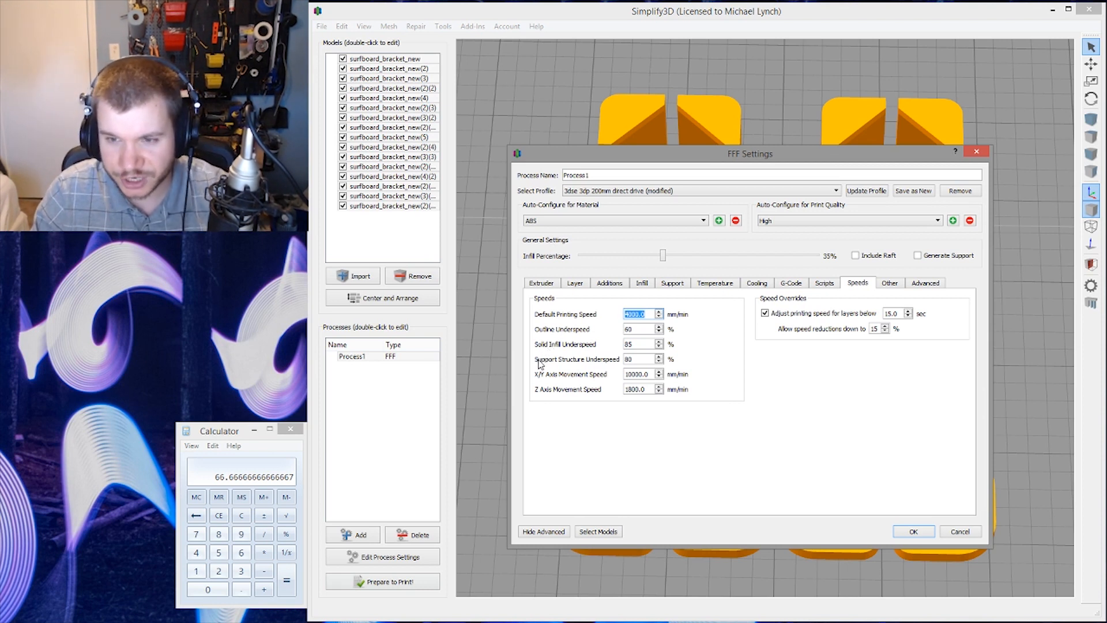
{"action": "type", "text": "320"}
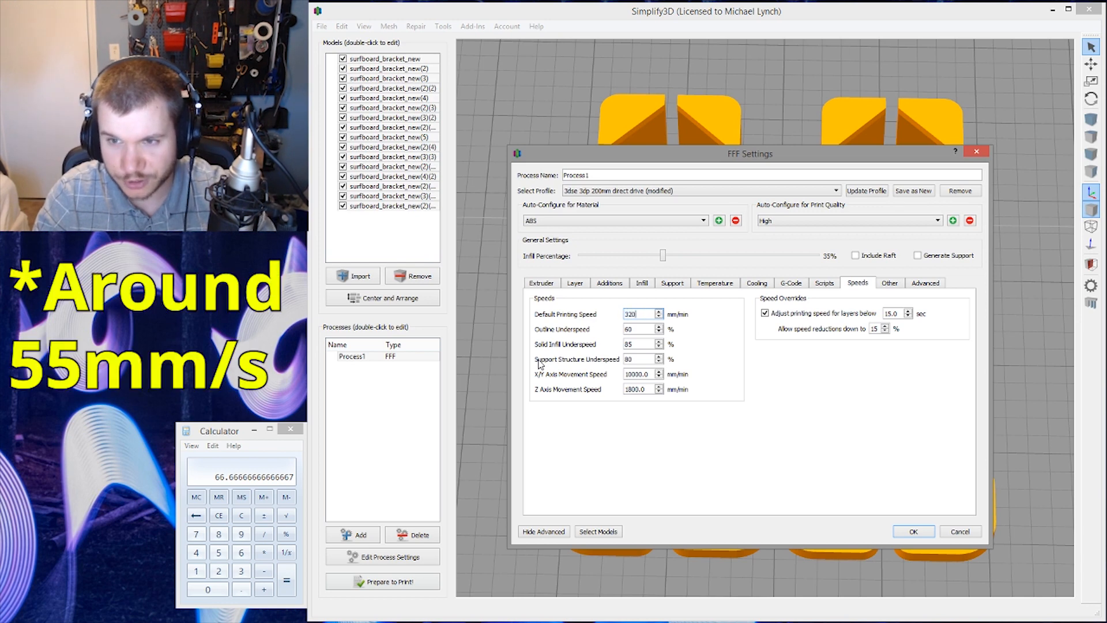
{"action": "type", "text": "0"}
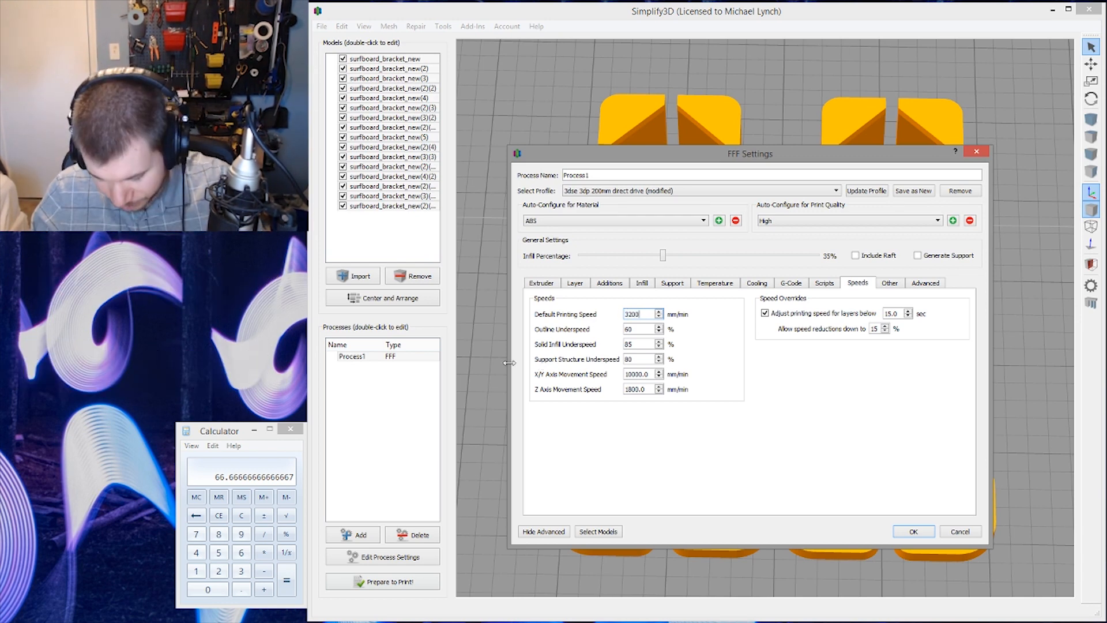
{"action": "left_click_drag", "start_coordinate": [649, 315], "coordinate": [568, 314]}
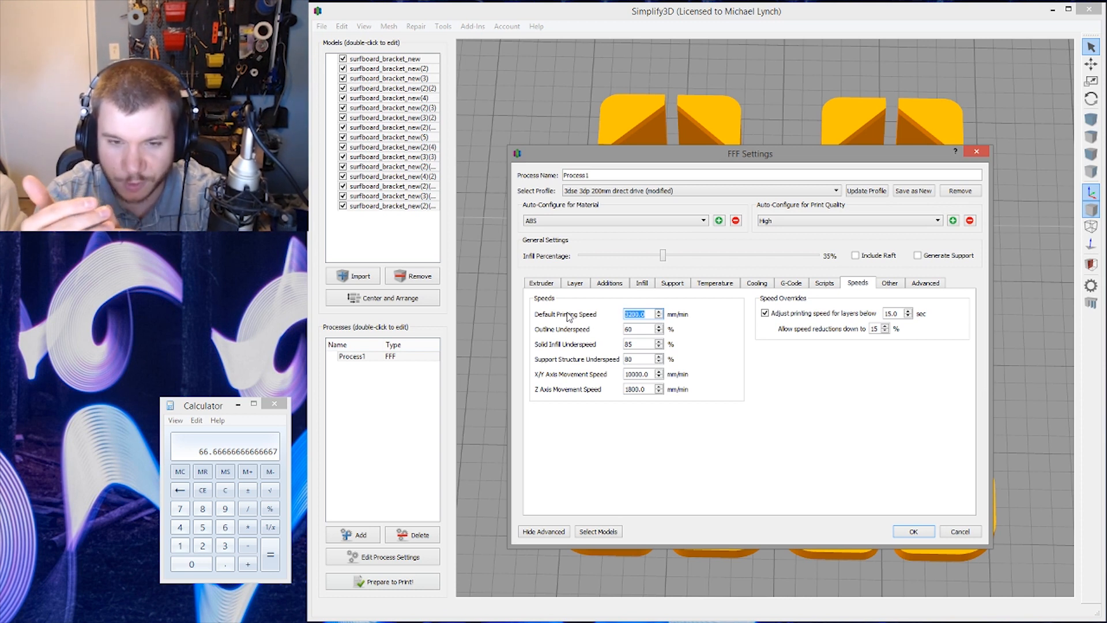
Review the Primary Layer Height, apply the process settings, and slice the brackets to check the build time.
{"action": "left_click", "coordinate": [575, 283]}
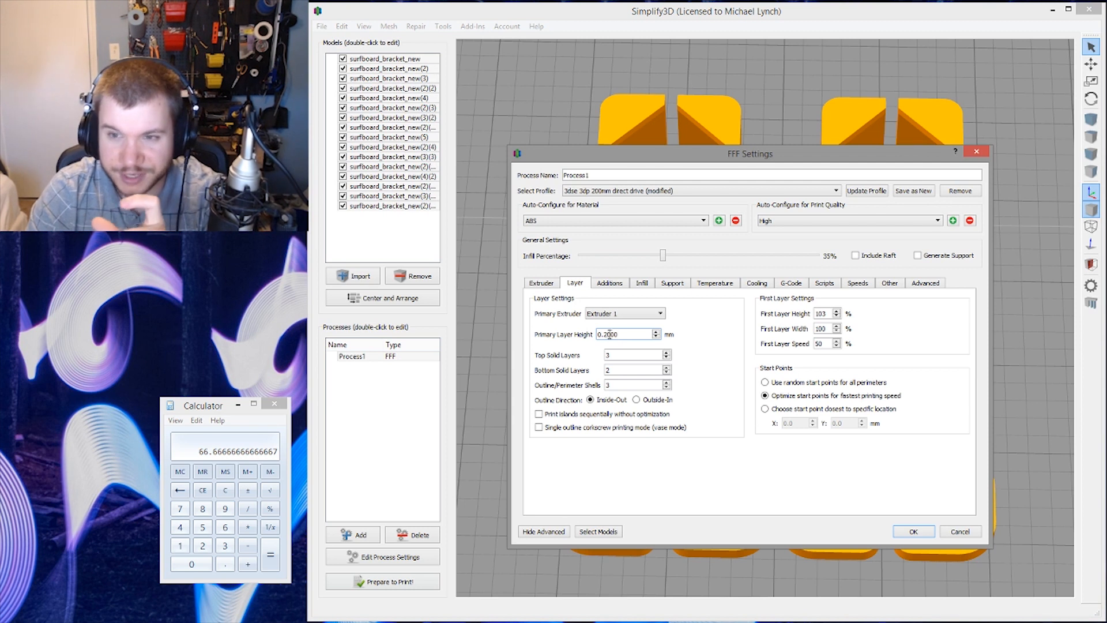
{"action": "left_click_drag", "start_coordinate": [609, 334], "coordinate": [604, 335]}
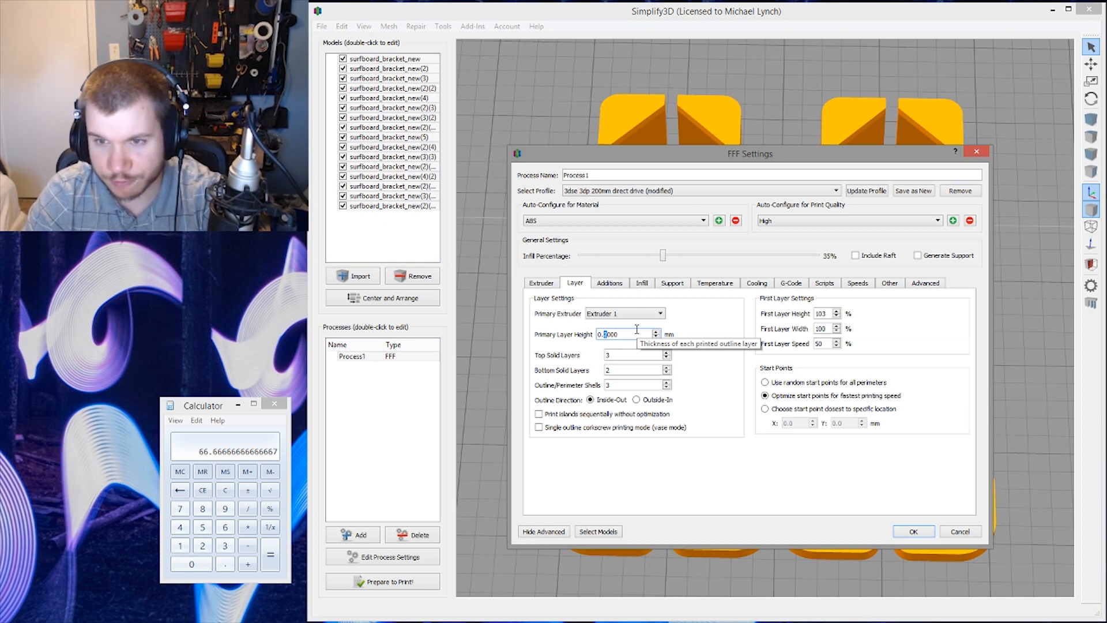
{"action": "key", "text": "Return"}
{"action": "left_click", "coordinate": [397, 583]}
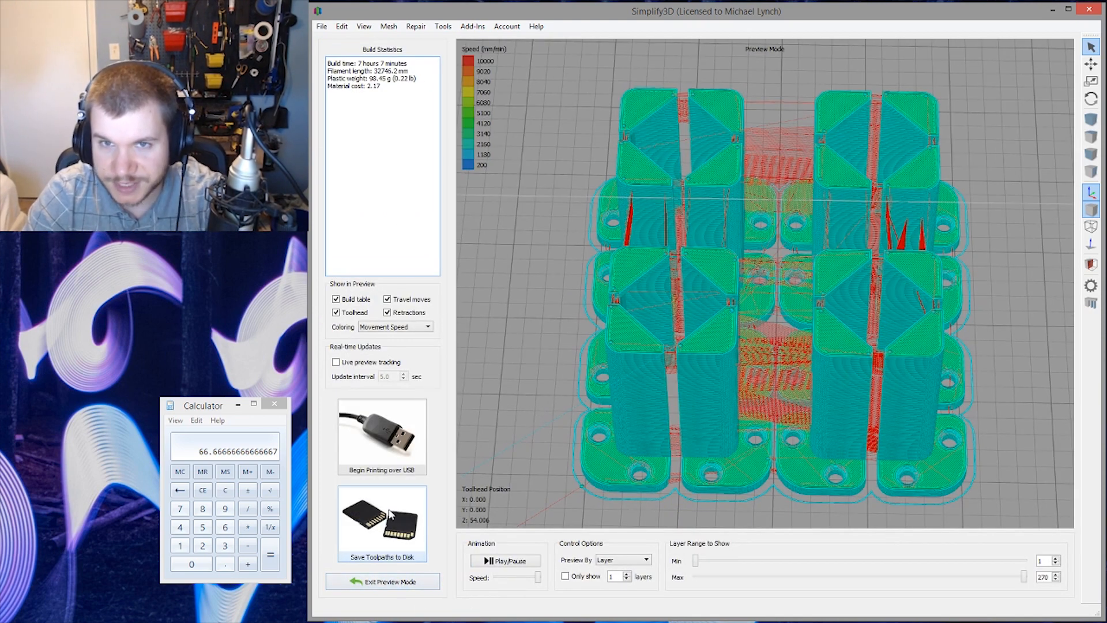
{"action": "left_click", "coordinate": [419, 579]}
Reopen the process's speed settings and set the Default Printing Speed to 3800 mm/min.
{"action": "left_click", "coordinate": [391, 556]}
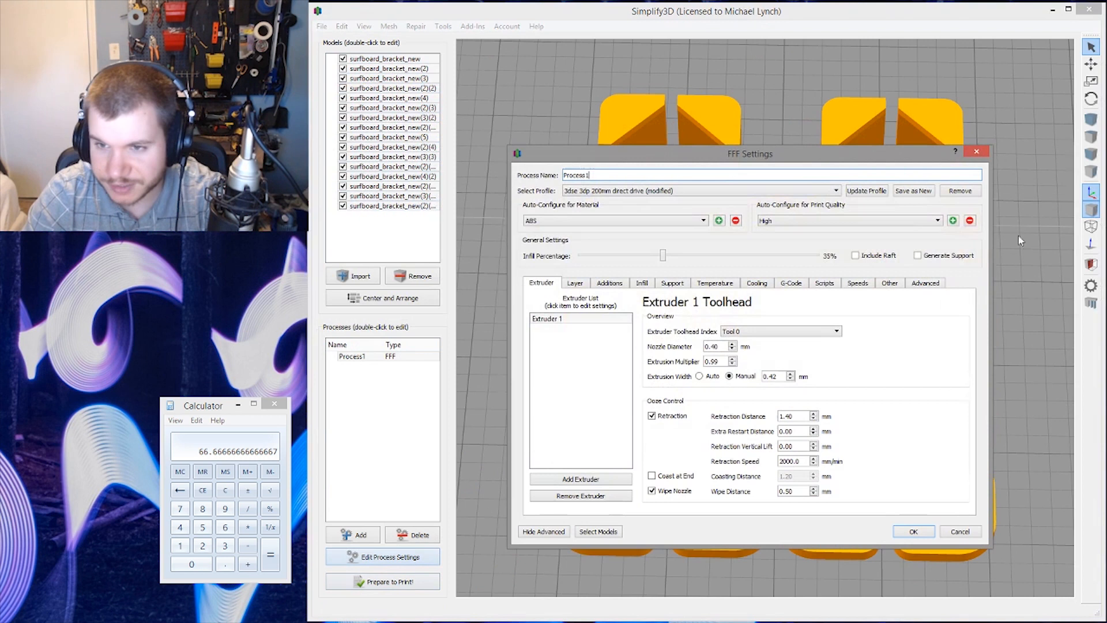
{"action": "left_click", "coordinate": [858, 282]}
{"action": "double_click", "coordinate": [637, 314]}
{"action": "type", "text": "3"}
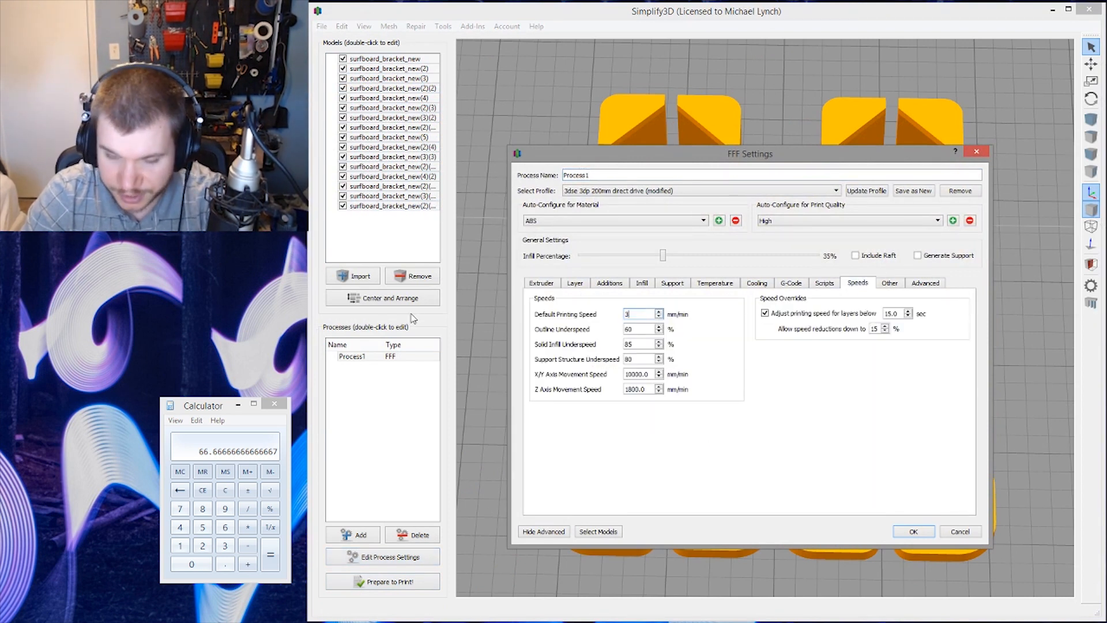
{"action": "type", "text": "600"}
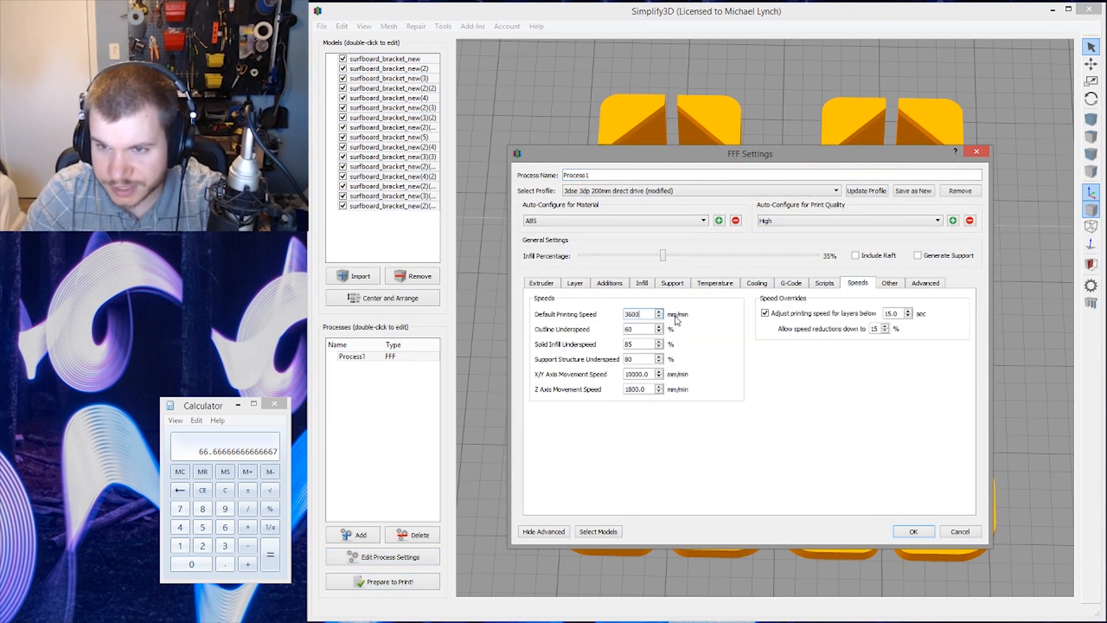
{"action": "left_click_drag", "start_coordinate": [650, 314], "coordinate": [606, 314]}
{"action": "type", "text": "38"}
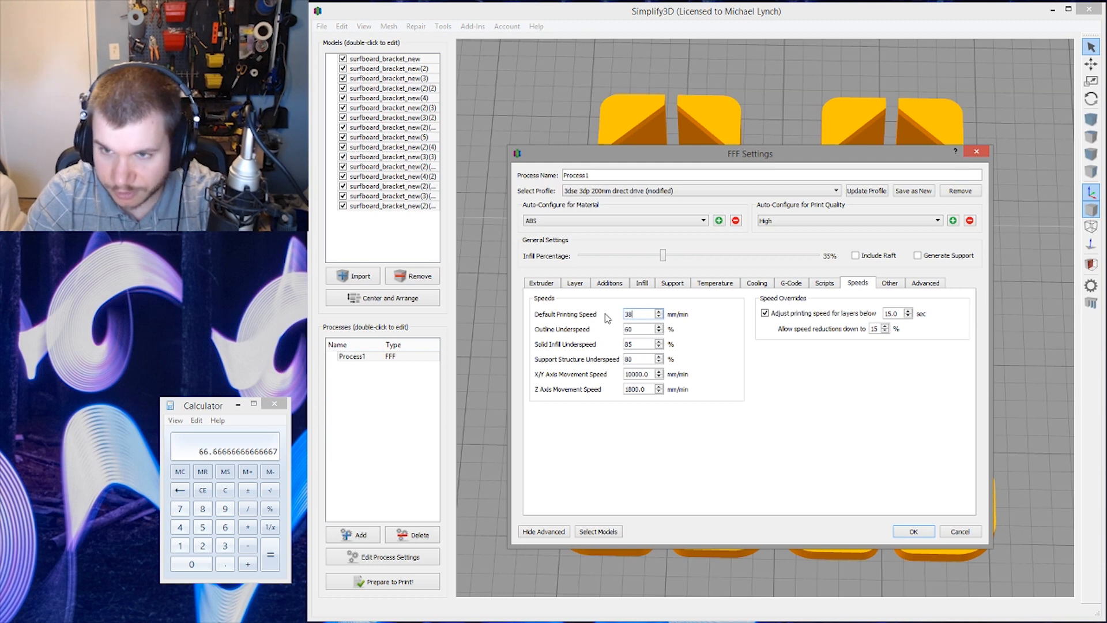
Apply the new printing speed and slice the brackets to check the build time, leaving the preview when done.
{"action": "left_click", "coordinate": [910, 532]}
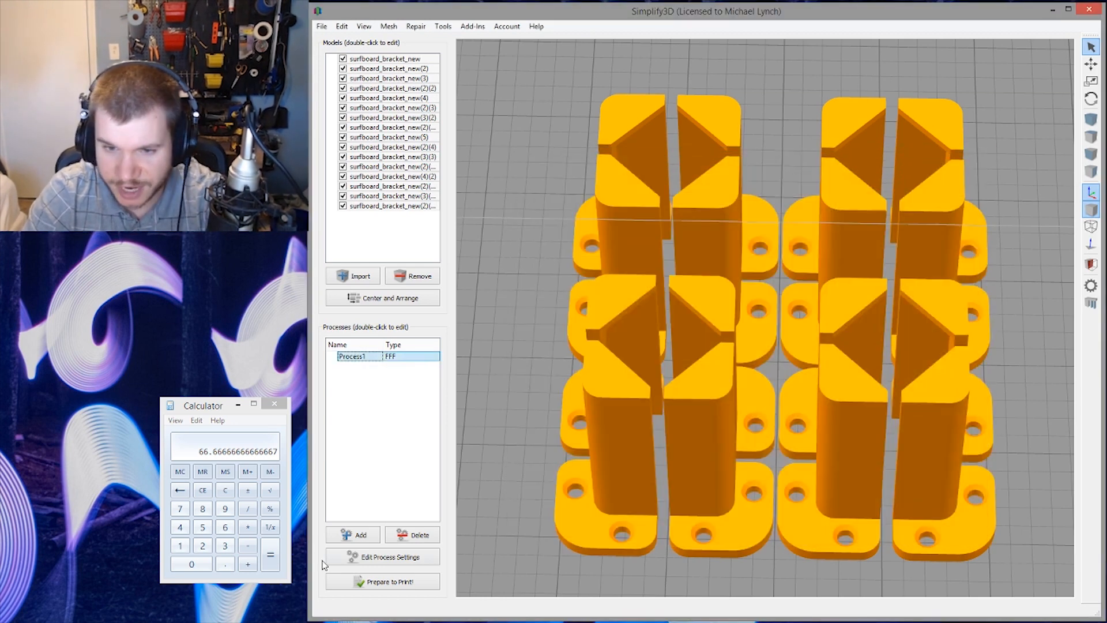
{"action": "left_click", "coordinate": [376, 580]}
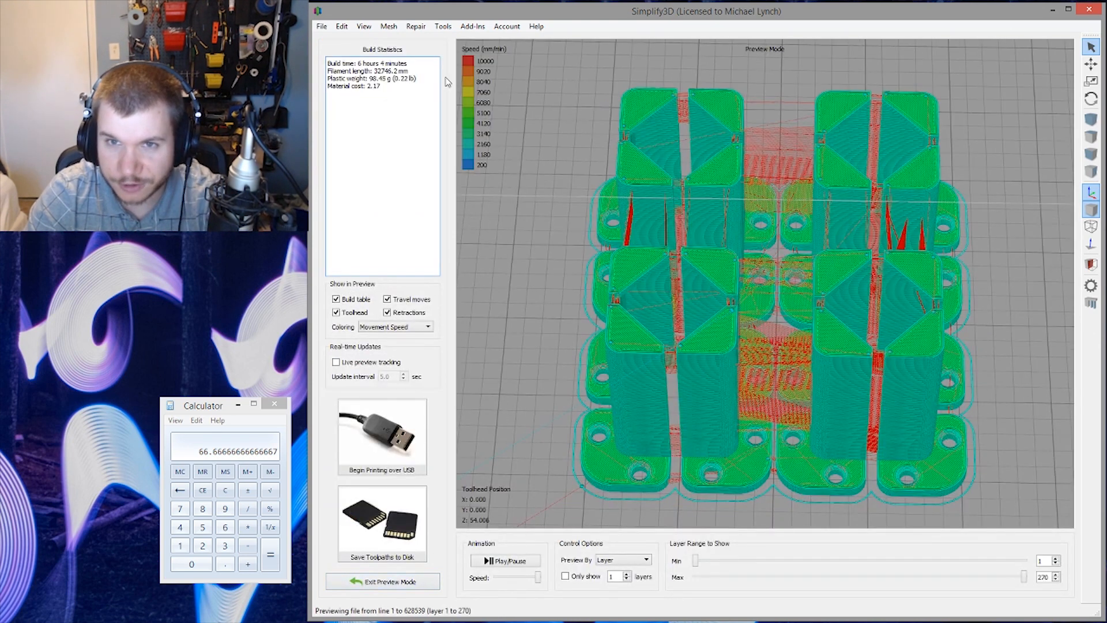
{"action": "left_click", "coordinate": [404, 582]}
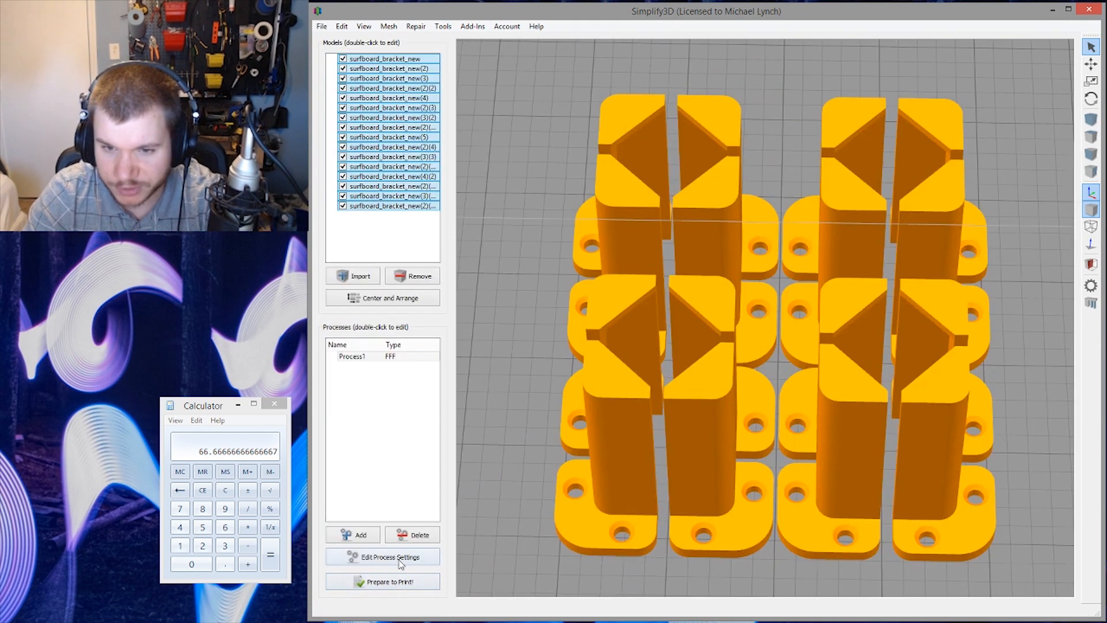
Set the process's Primary Layer Height to 0.25 mm and apply the settings.
{"action": "left_click", "coordinate": [402, 557]}
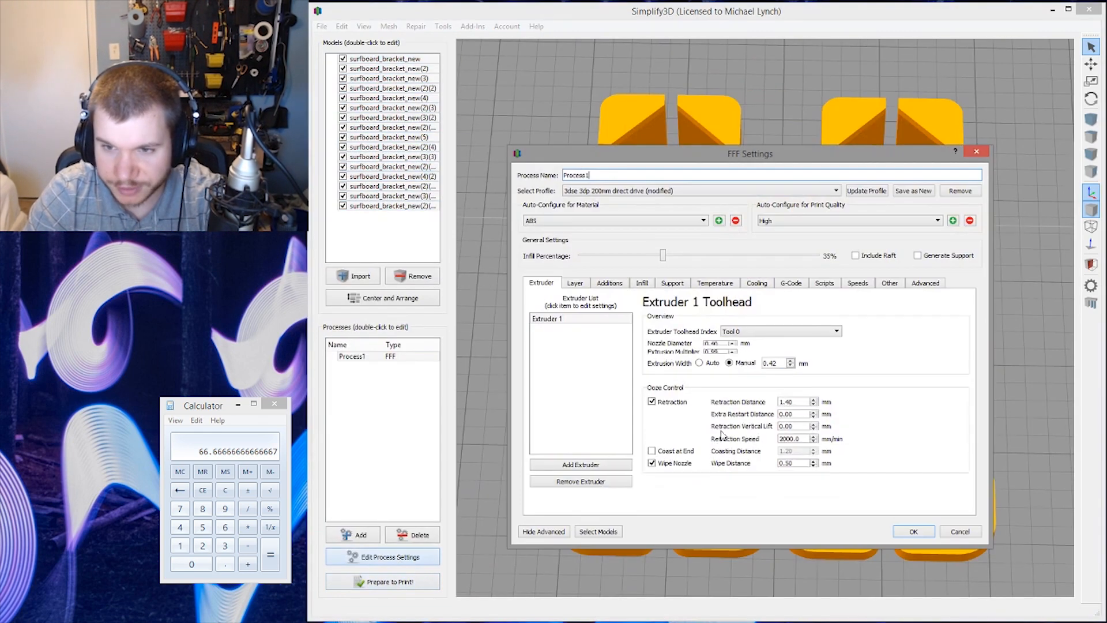
{"action": "left_click", "coordinate": [575, 283]}
{"action": "left_click_drag", "start_coordinate": [618, 334], "coordinate": [605, 338]}
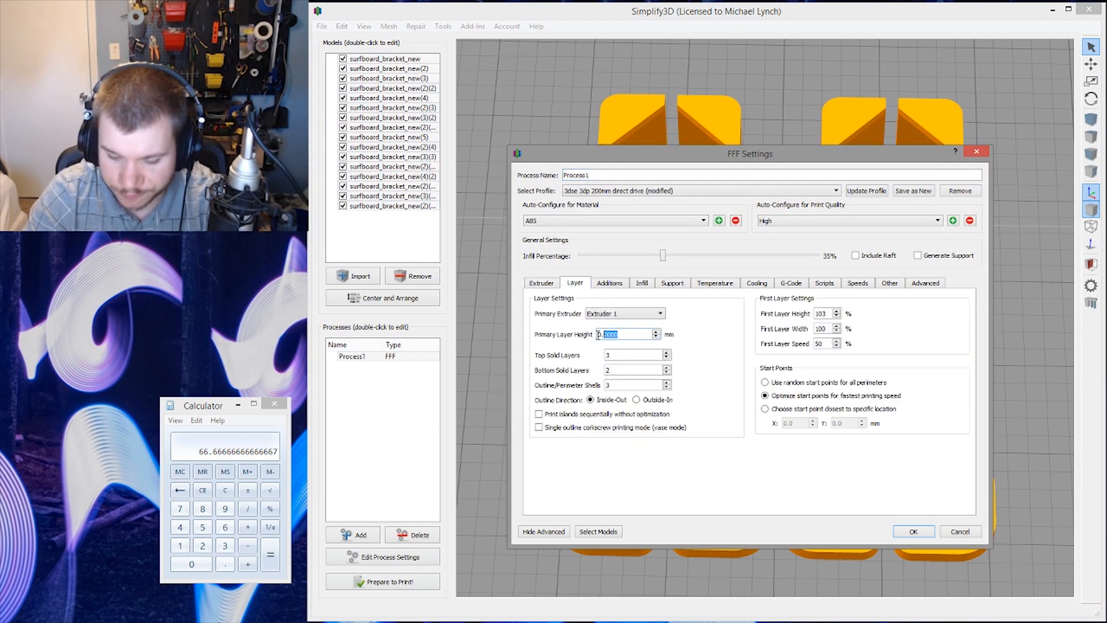
{"action": "type", "text": "25"}
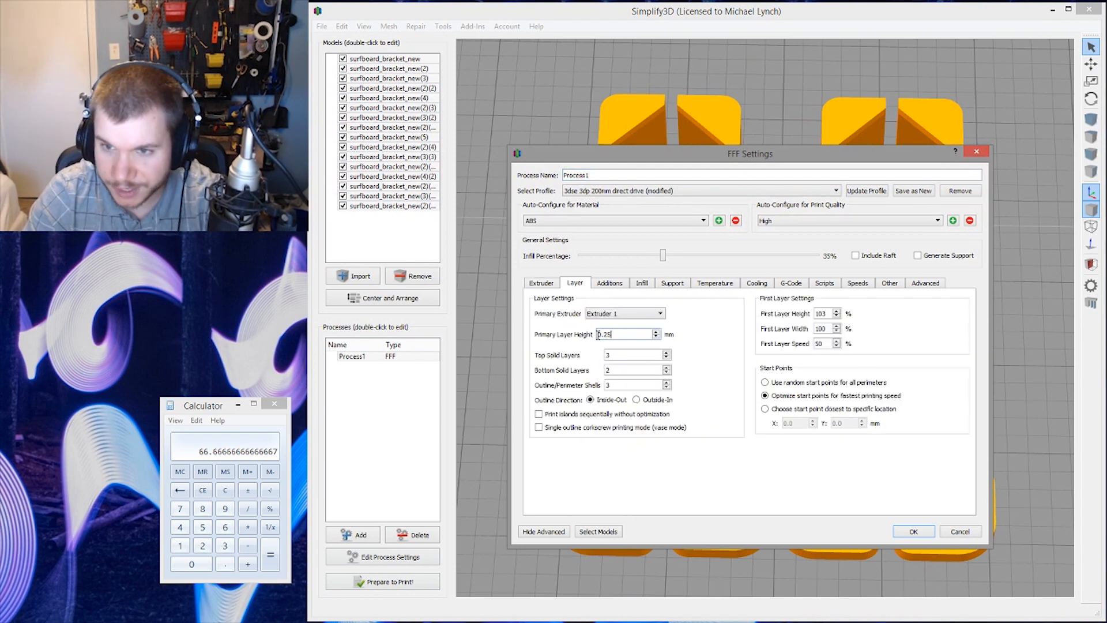
{"action": "left_click", "coordinate": [916, 532]}
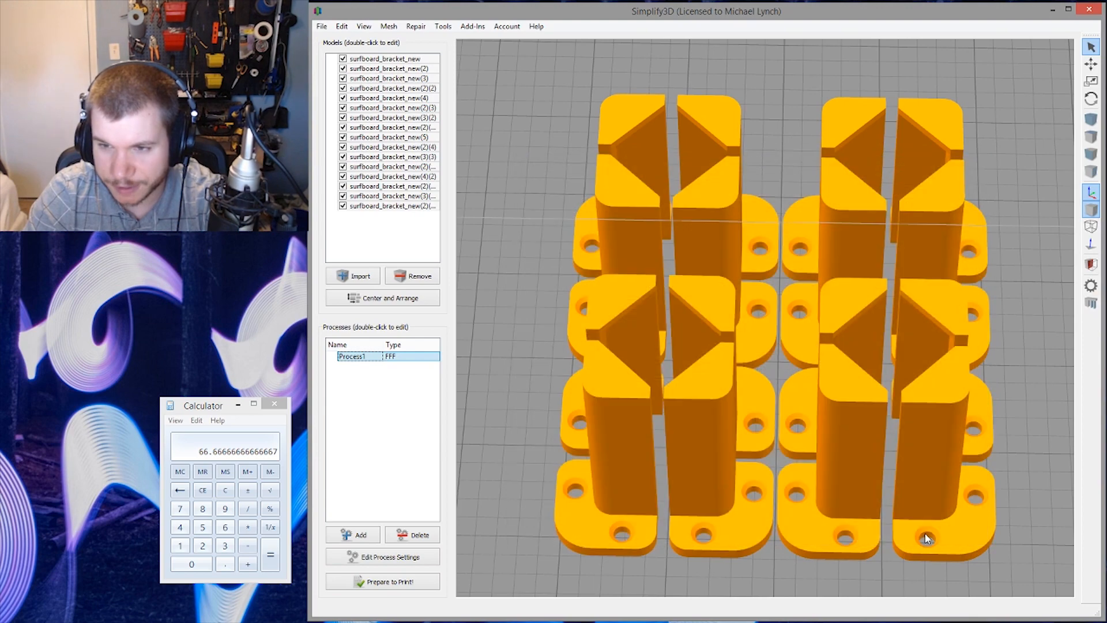
Slice the brackets with the thicker layers and inspect the build time and travel moves up close in the preview.
{"action": "left_click", "coordinate": [421, 583]}
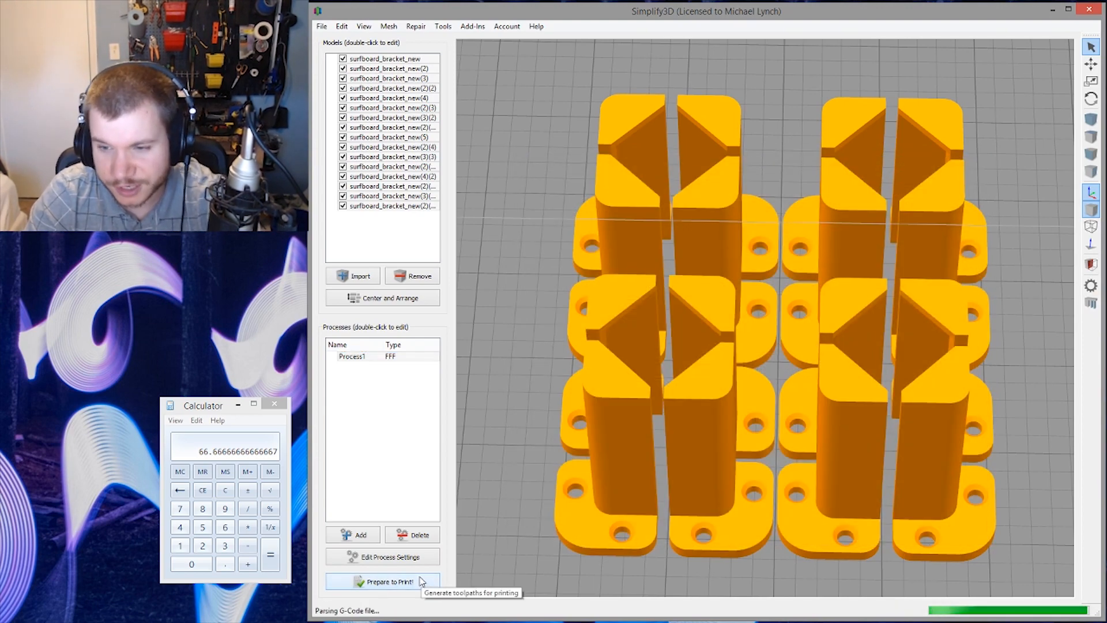
{"action": "left_click_drag", "start_coordinate": [758, 434], "coordinate": [669, 289]}
{"action": "scroll", "coordinate": [650, 238], "scroll_direction": "up", "scroll_amount": 5}
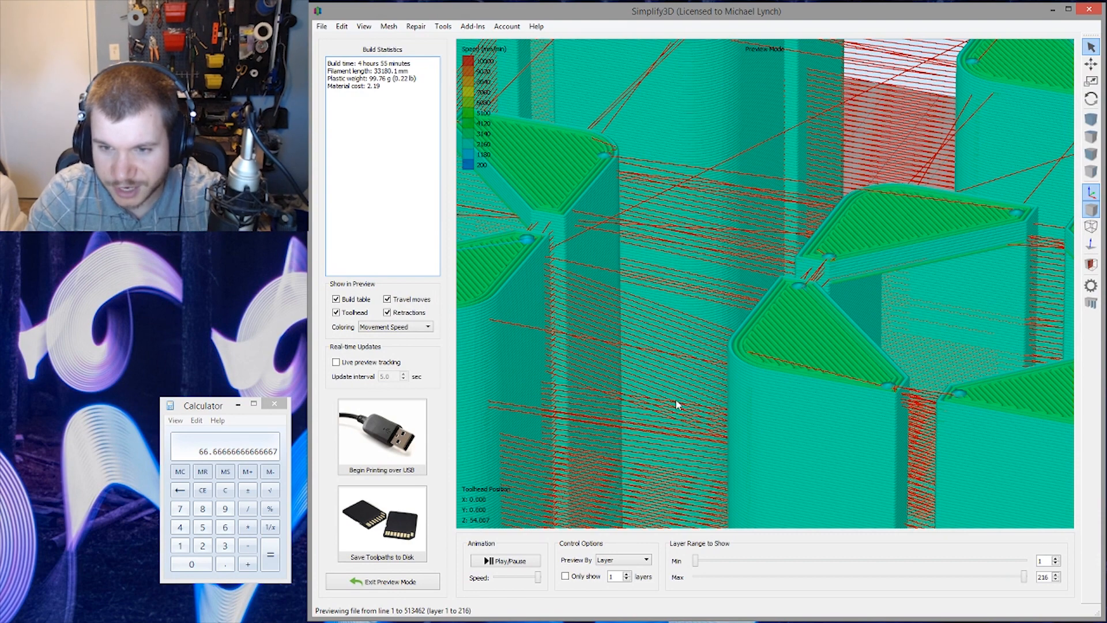
{"action": "scroll", "coordinate": [669, 375], "scroll_direction": "down", "scroll_amount": 5}
{"action": "scroll", "coordinate": [740, 362], "scroll_direction": "down", "scroll_amount": 5}
{"action": "scroll", "coordinate": [751, 335], "scroll_direction": "up", "scroll_amount": 5}
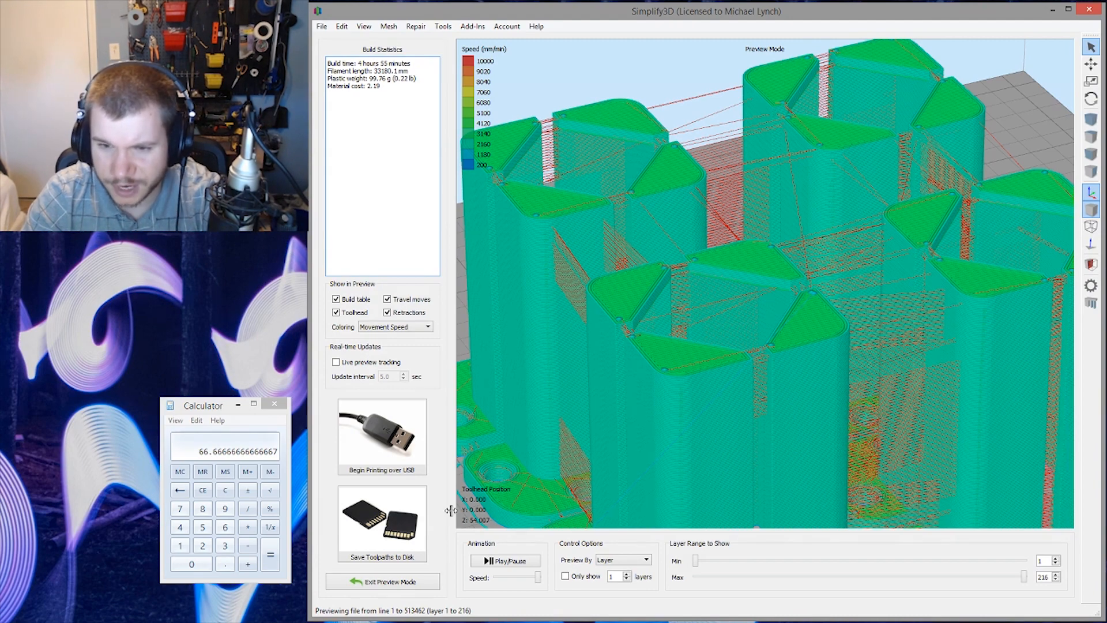
{"action": "left_click", "coordinate": [403, 582]}
Reopen the process's layer settings and set the Primary Layer Height to 0.300 mm.
{"action": "left_click", "coordinate": [407, 560]}
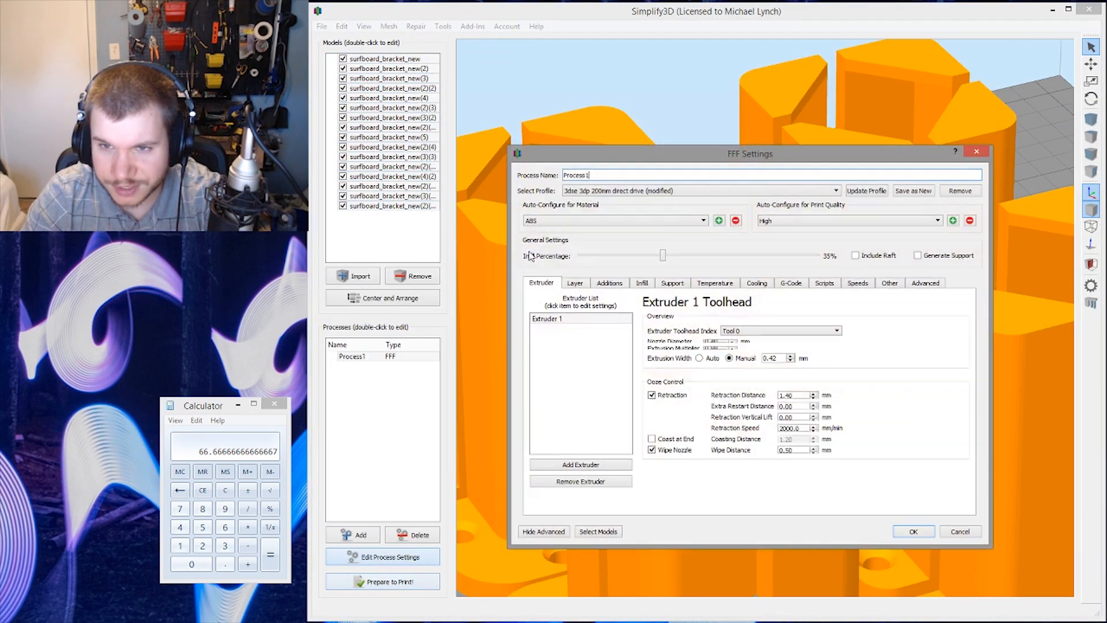
{"action": "left_click", "coordinate": [580, 284]}
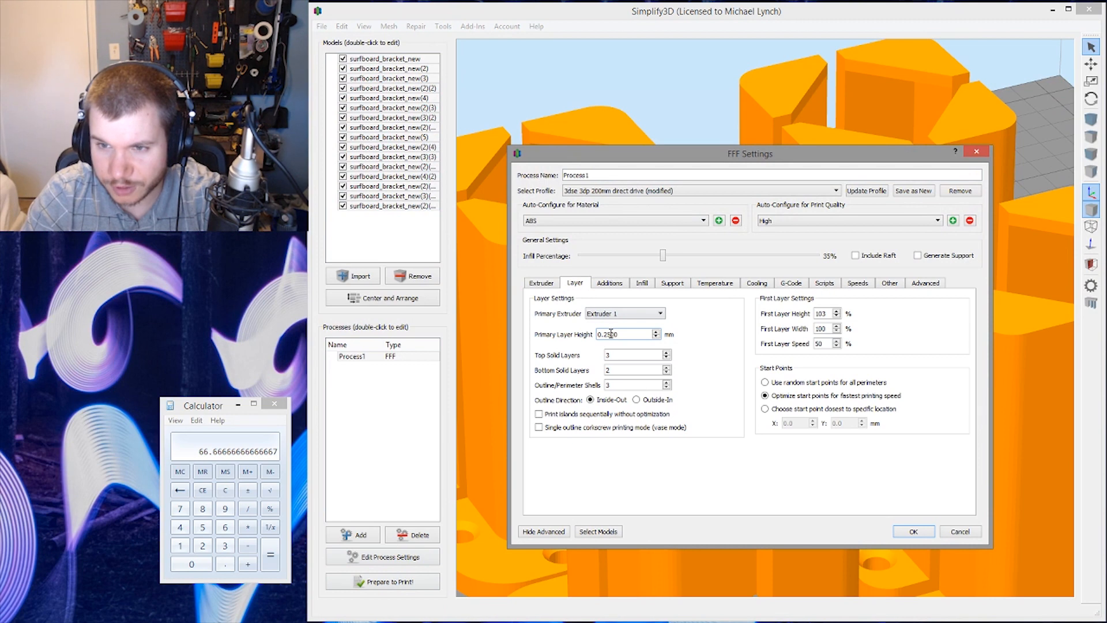
{"action": "left_click_drag", "start_coordinate": [611, 334], "coordinate": [604, 334]}
{"action": "type", "text": "300"}
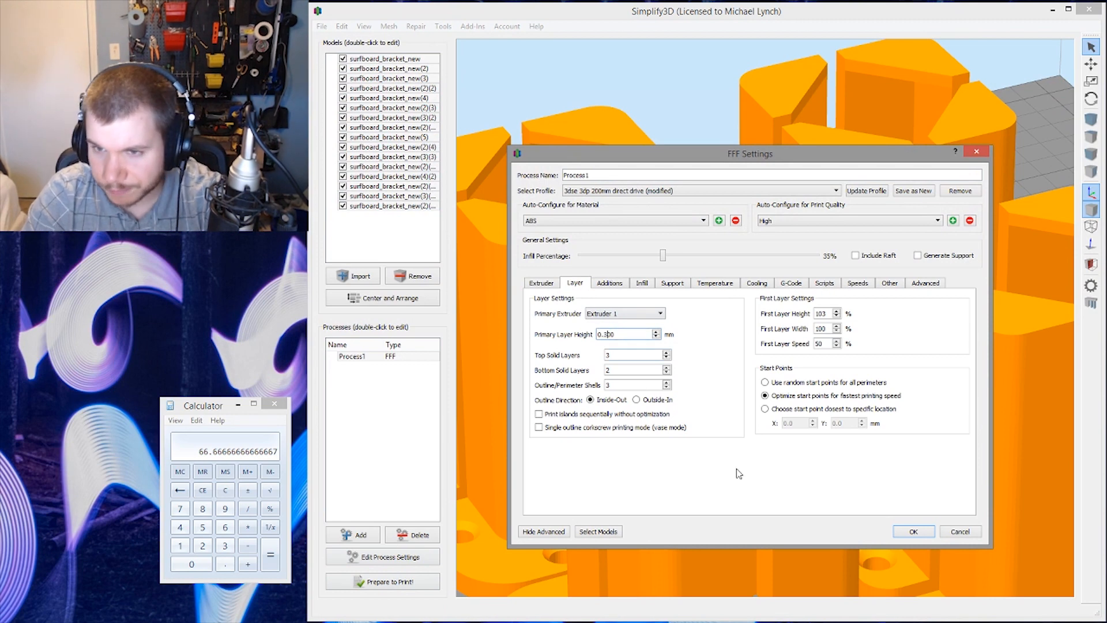
Apply the 0.300 mm layer height, slice the brackets and inspect the build time and toolpaths, leaving the preview when done.
{"action": "left_click", "coordinate": [914, 531]}
{"action": "left_click", "coordinate": [419, 581]}
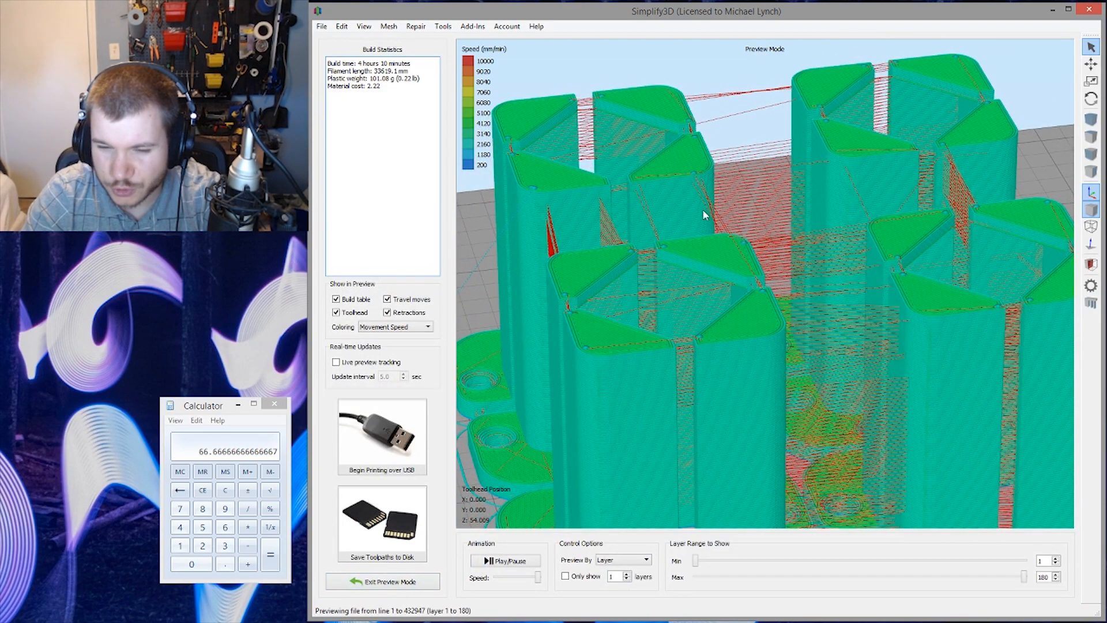
{"action": "left_click_drag", "start_coordinate": [704, 210], "coordinate": [682, 254]}
{"action": "left_click", "coordinate": [417, 584]}
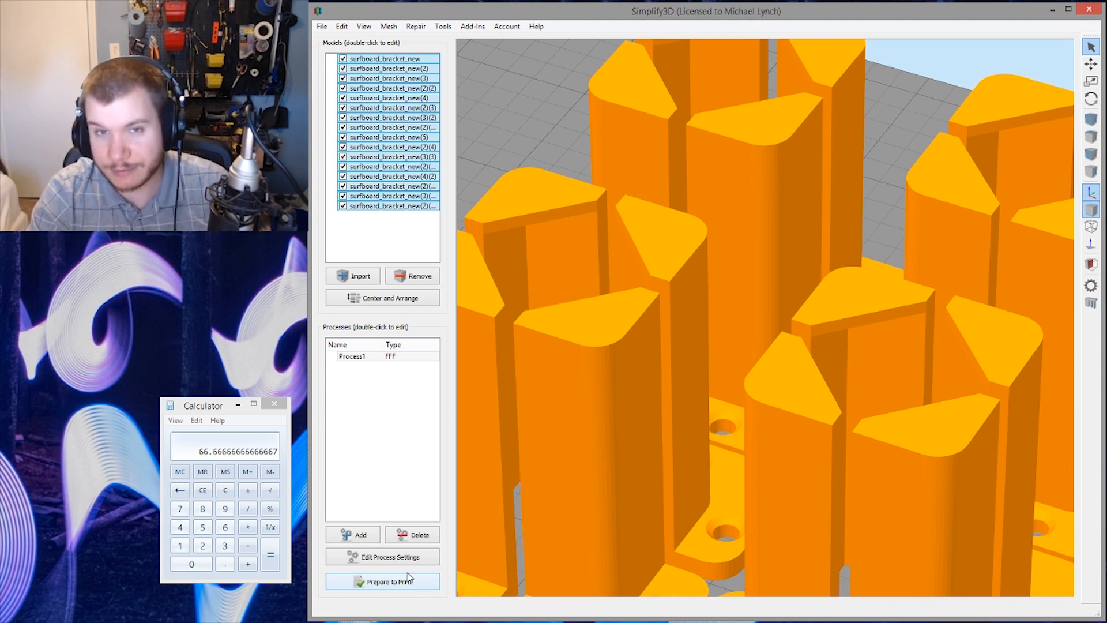
Reopen the process settings, restore the Primary Layer Height to 0.2000 mm and set Outline/Perimeter Shells to 2.
{"action": "left_click", "coordinate": [398, 582]}
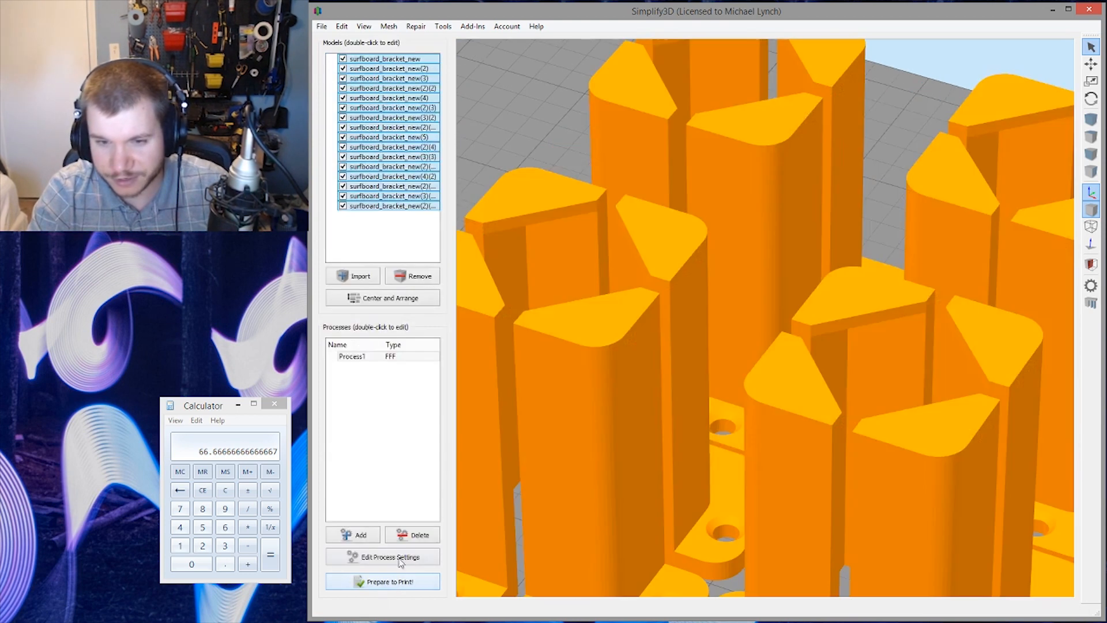
{"action": "left_click", "coordinate": [390, 557]}
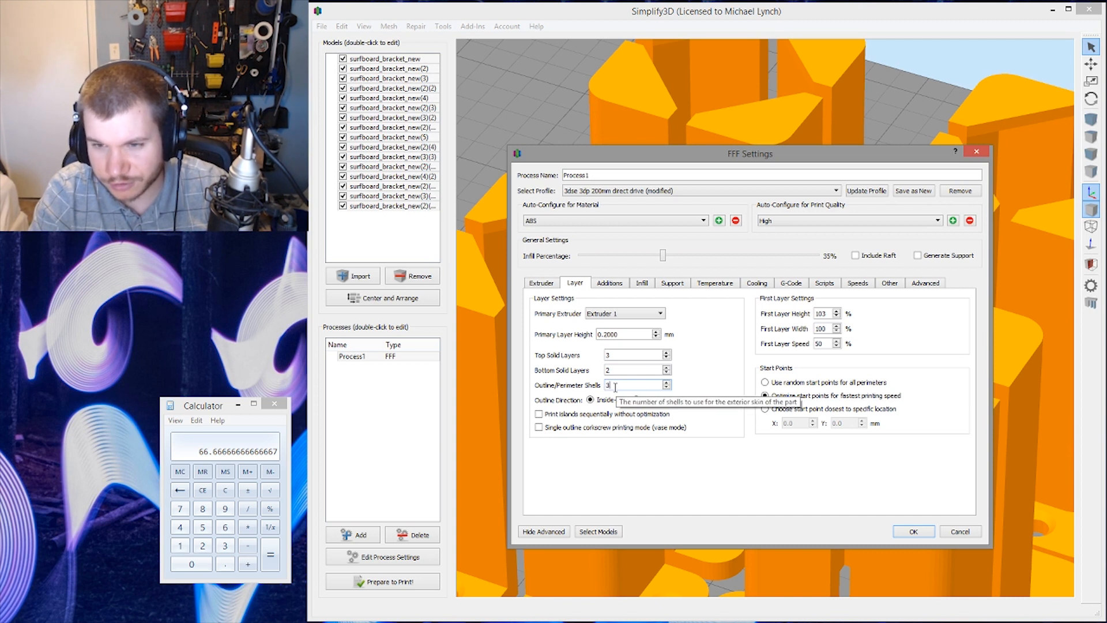
{"action": "double_click", "coordinate": [616, 387]}
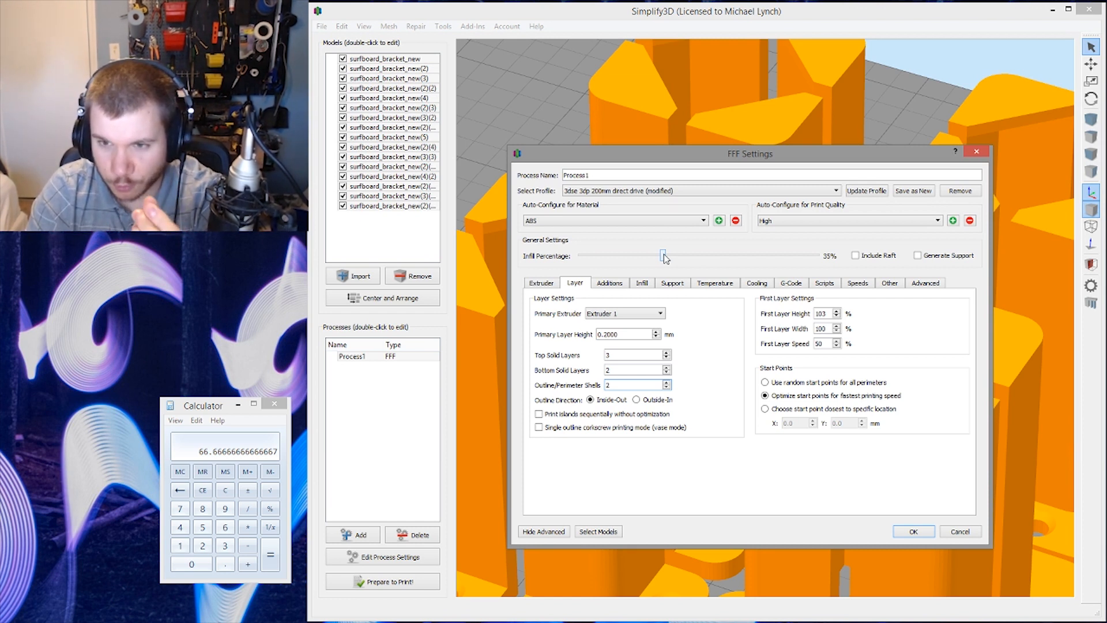
Set the Infill Percentage to 25% and slice the brackets to check the build time, leaving the preview when done.
{"action": "left_click_drag", "start_coordinate": [665, 258], "coordinate": [605, 264]}
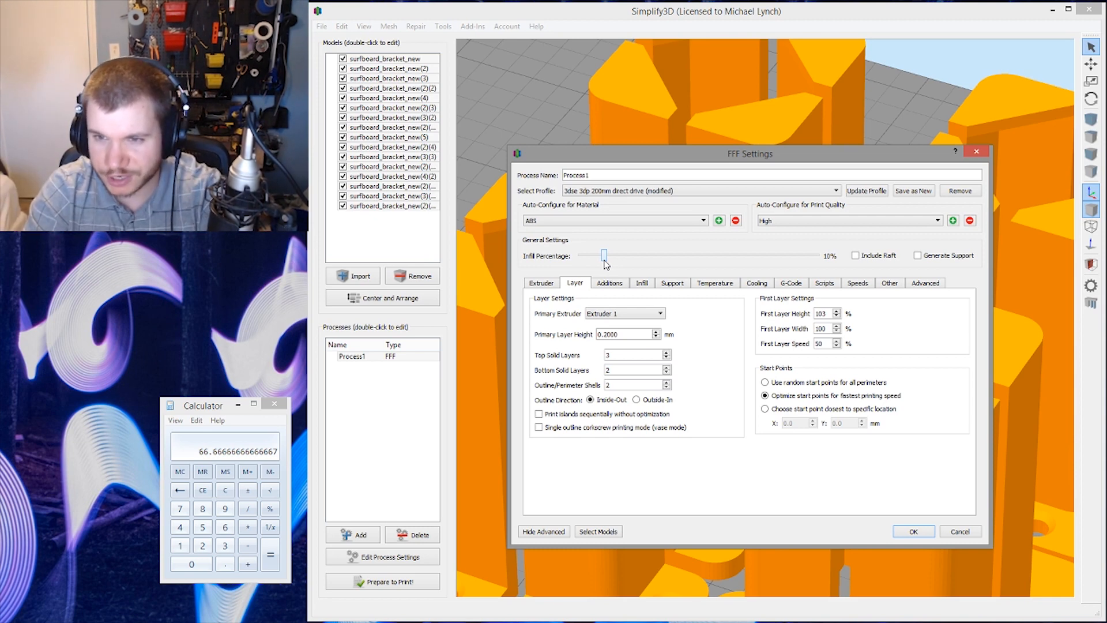
{"action": "left_click_drag", "start_coordinate": [605, 261], "coordinate": [640, 264]}
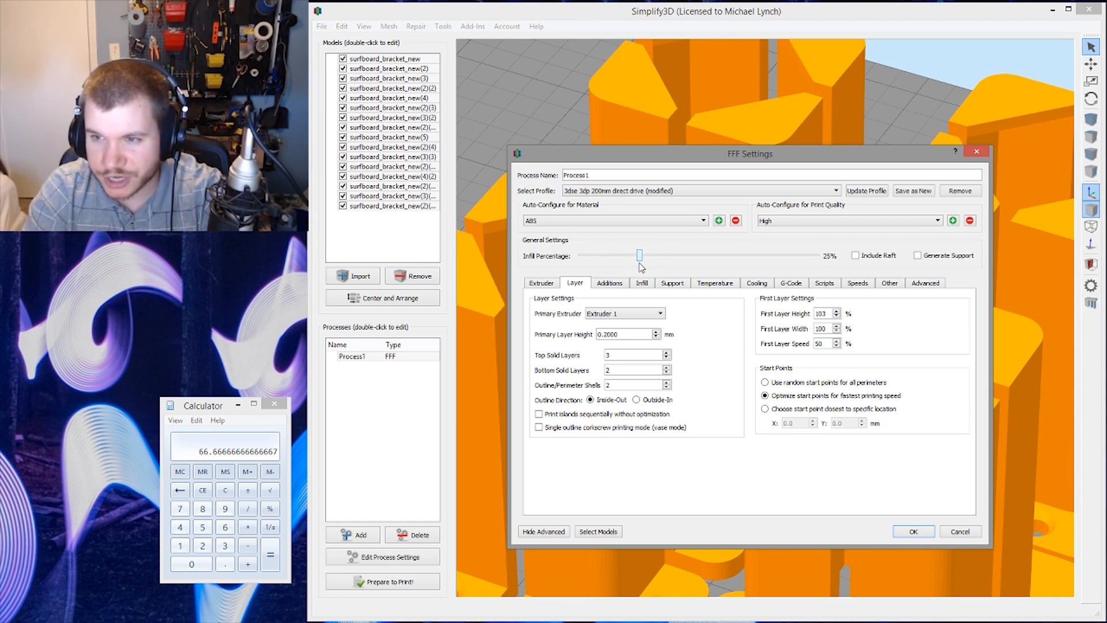
{"action": "left_click", "coordinate": [914, 530]}
{"action": "left_click", "coordinate": [419, 583]}
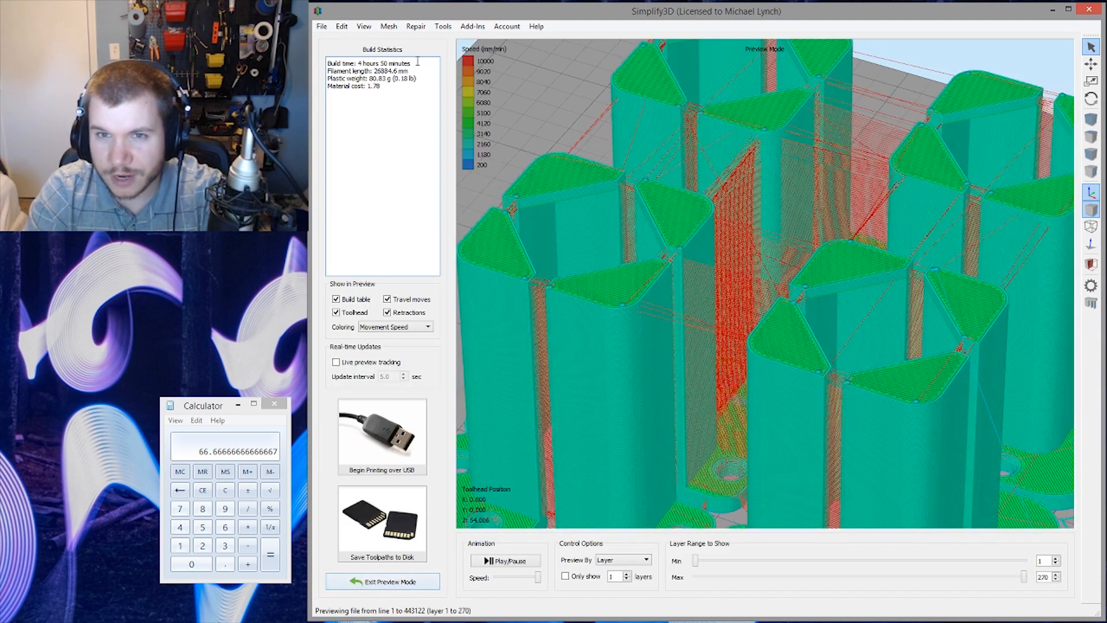
{"action": "left_click", "coordinate": [381, 583]}
Raise the process's Infill Percentage to 35% and slice the brackets again to compare the build time, closing the preview at the end.
{"action": "left_click", "coordinate": [386, 557]}
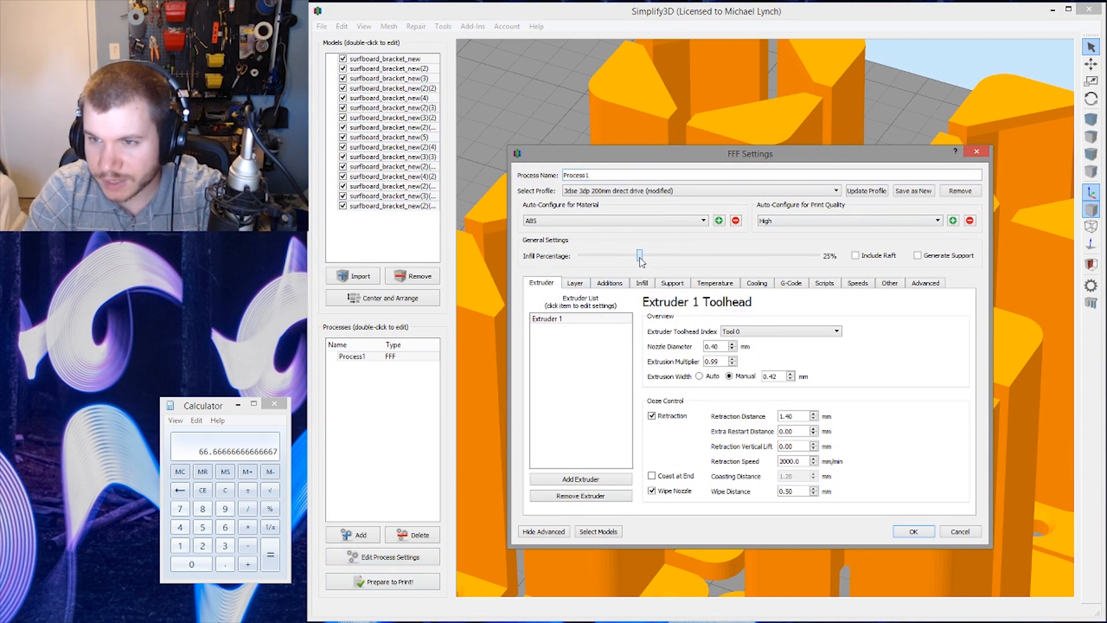
{"action": "left_click_drag", "start_coordinate": [640, 261], "coordinate": [664, 263]}
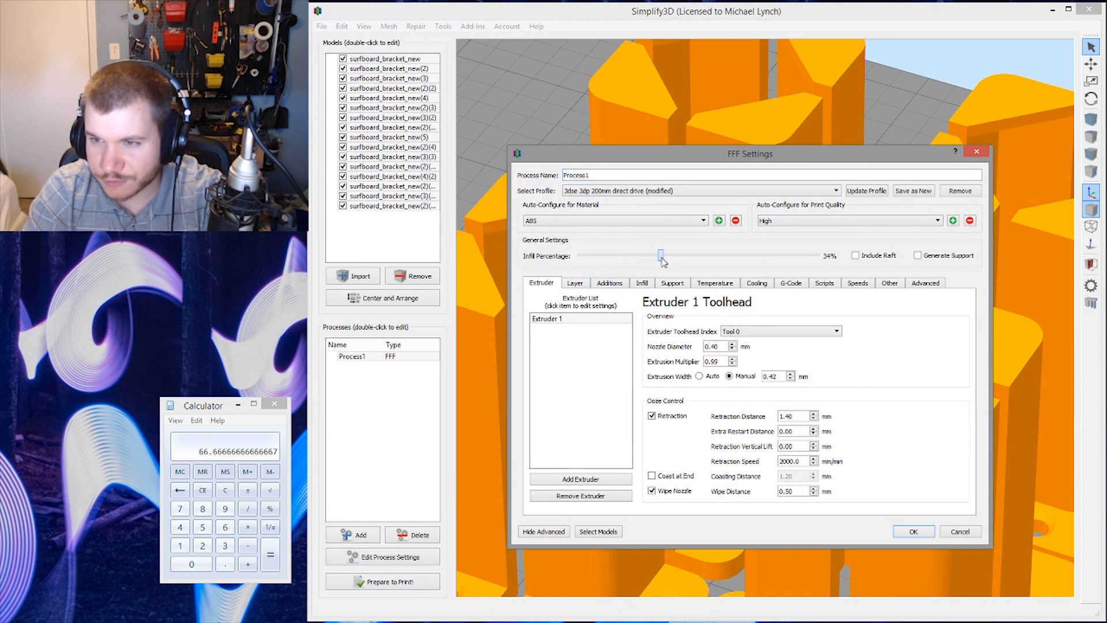
{"action": "left_click", "coordinate": [924, 532]}
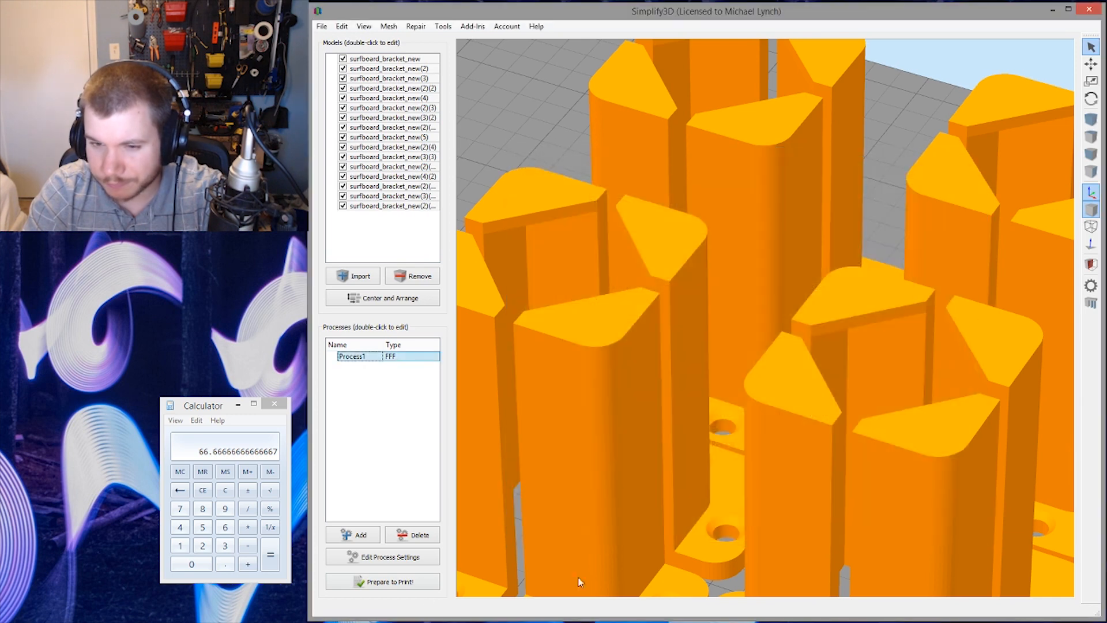
{"action": "left_click", "coordinate": [392, 582]}
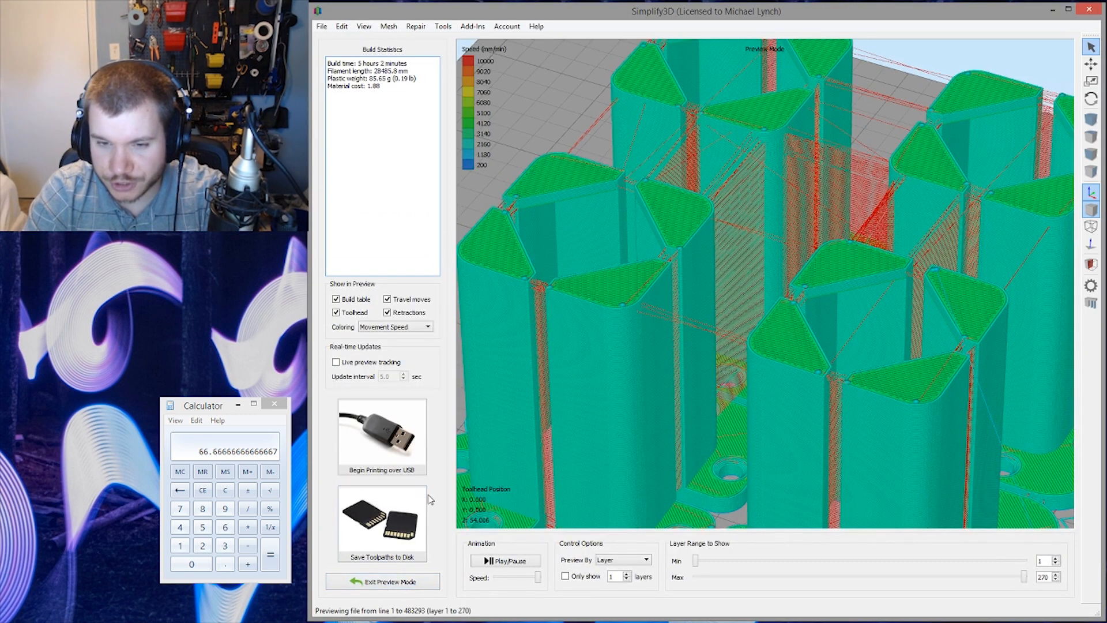
{"action": "left_click", "coordinate": [403, 582]}
Review the process's Layer, Additions, Scripts, Speeds, Other and Advanced settings for options that influence the print.
{"action": "left_click", "coordinate": [390, 556]}
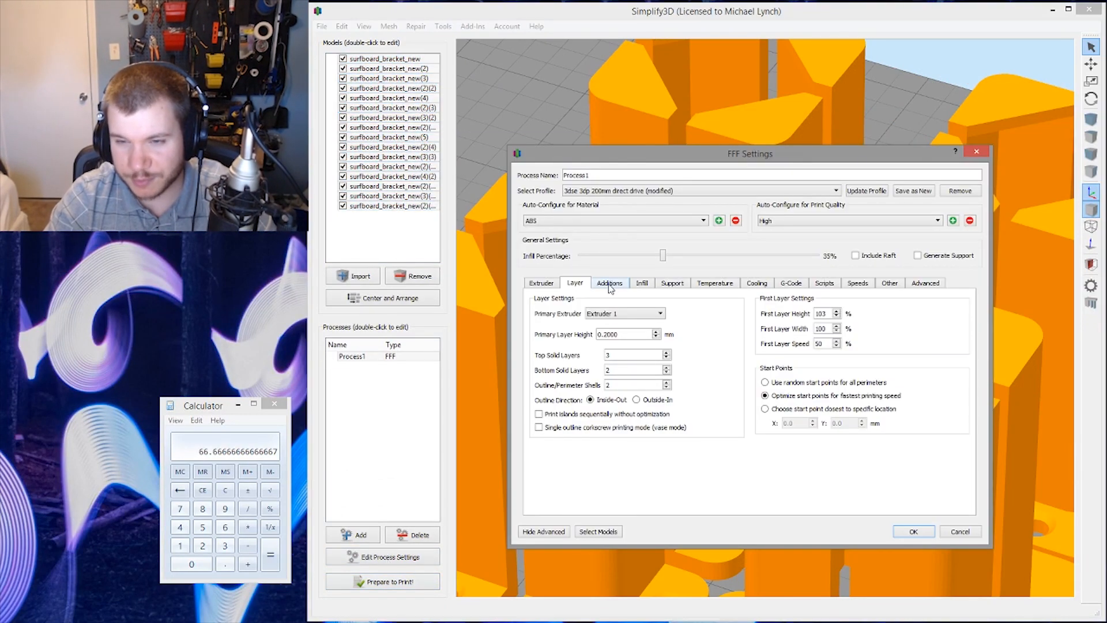
{"action": "left_click", "coordinate": [611, 285]}
{"action": "left_click", "coordinate": [575, 289]}
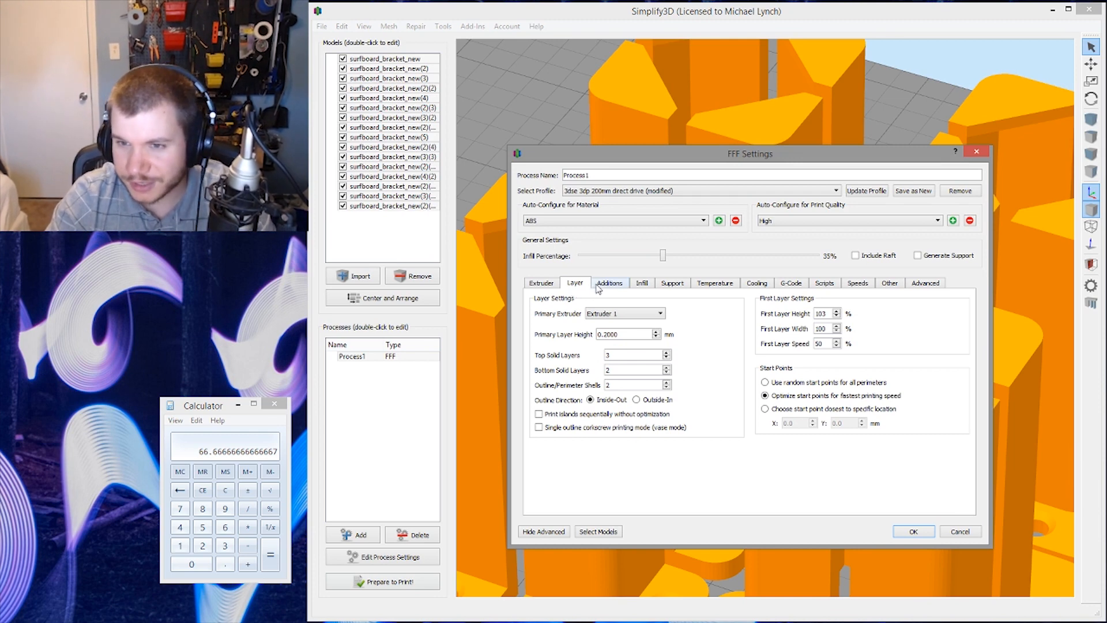
{"action": "left_click", "coordinate": [600, 285]}
{"action": "left_click", "coordinate": [580, 285]}
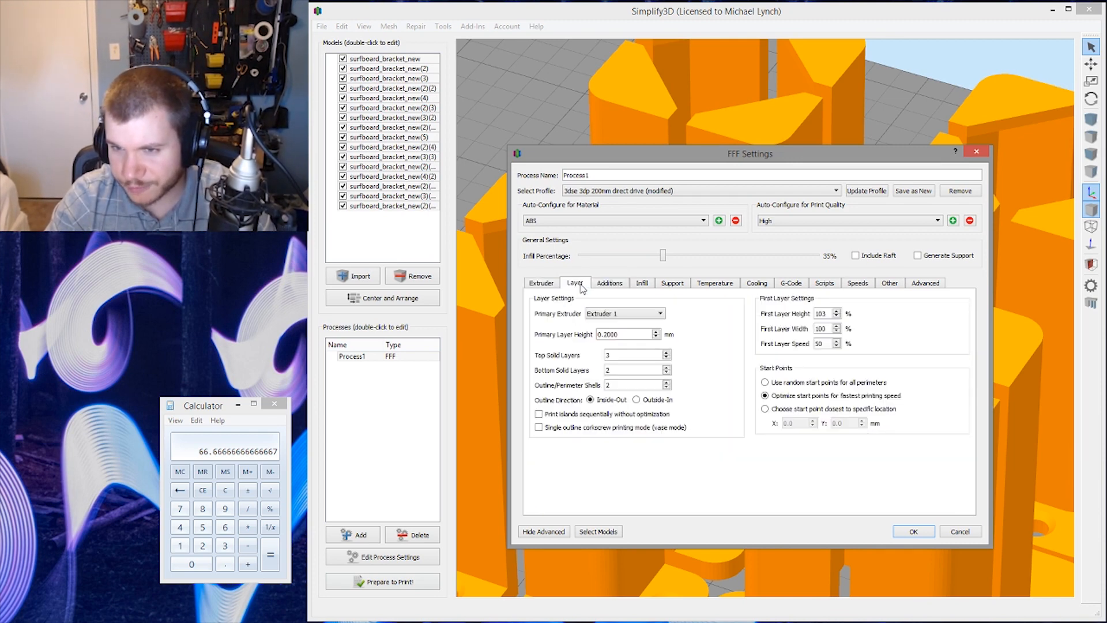
{"action": "left_click", "coordinate": [611, 287]}
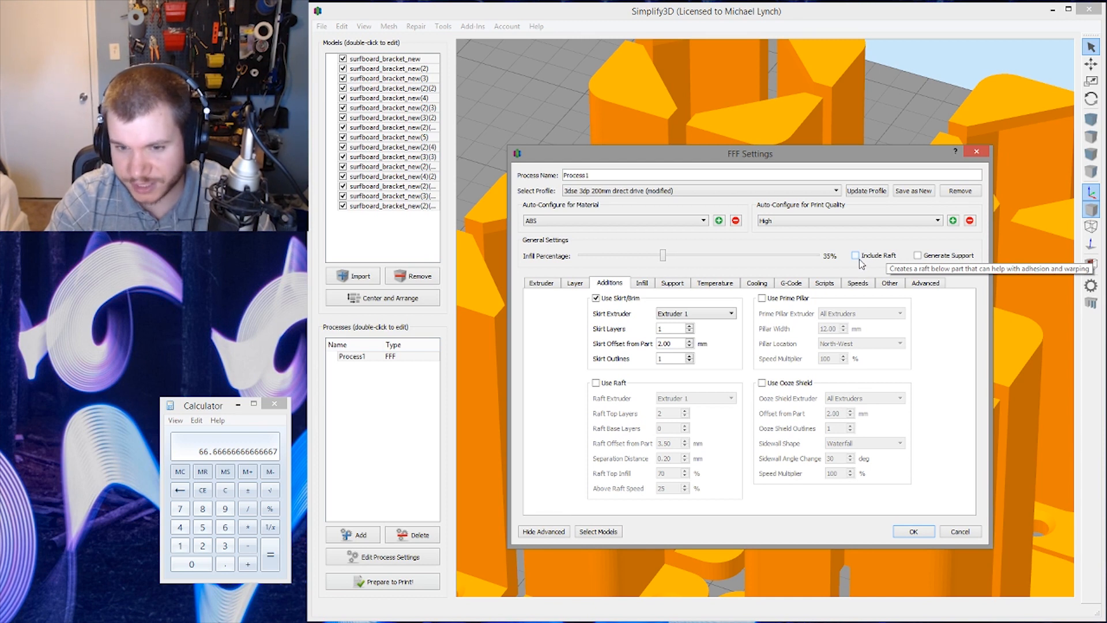
{"action": "left_click", "coordinate": [828, 284]}
{"action": "left_click", "coordinate": [859, 284]}
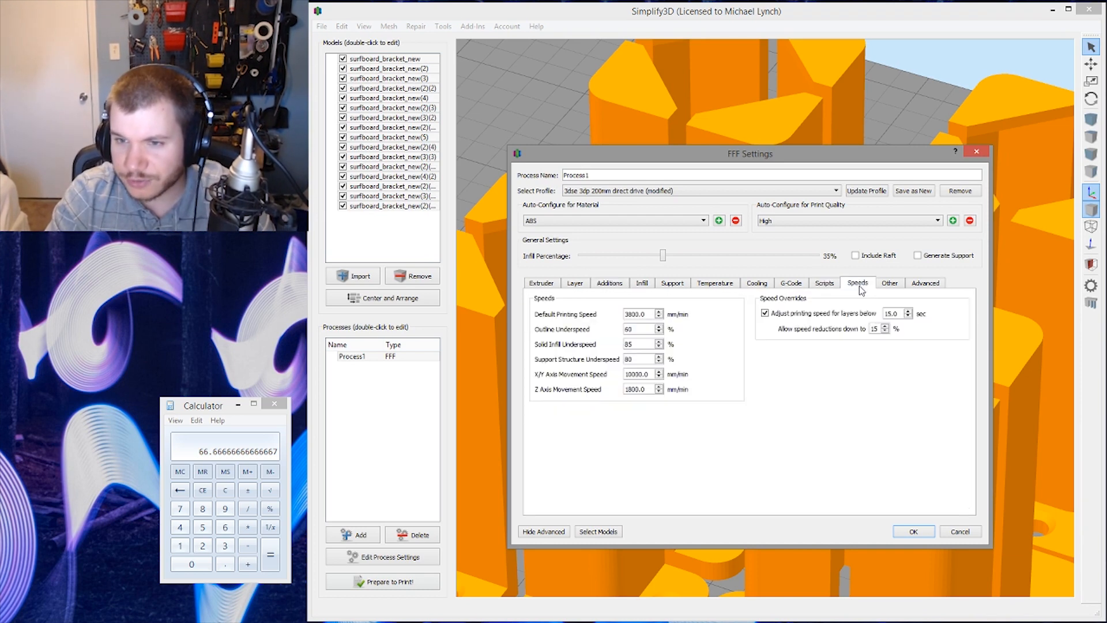
{"action": "left_click", "coordinate": [894, 286]}
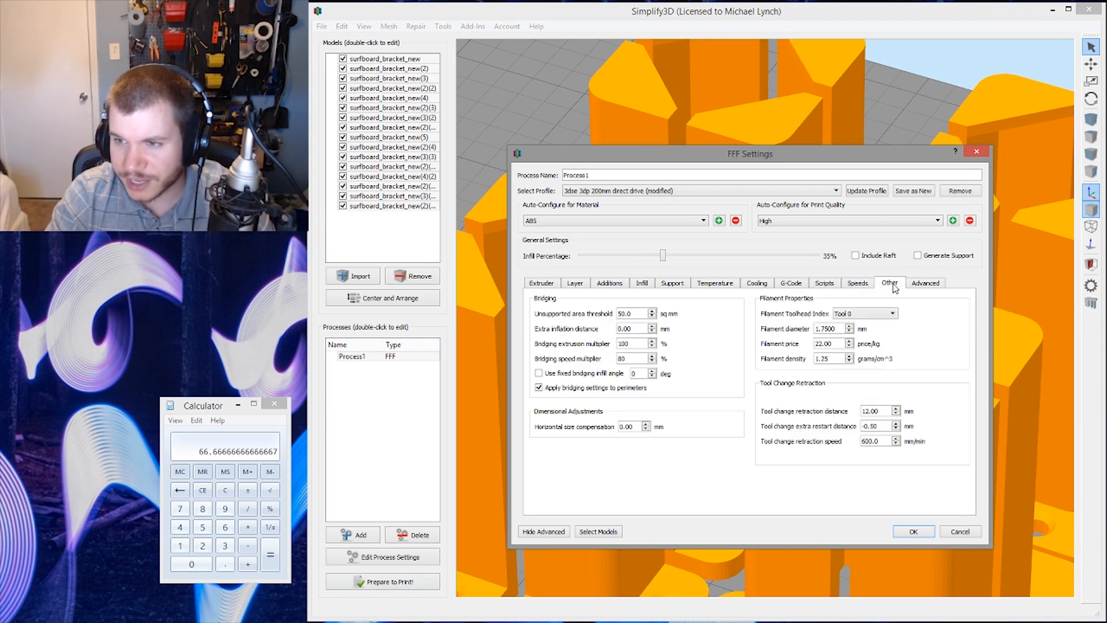
{"action": "left_click", "coordinate": [925, 283]}
Compare the temperature settings of Extruder 1 and the Heated Bed.
{"action": "left_click", "coordinate": [715, 283]}
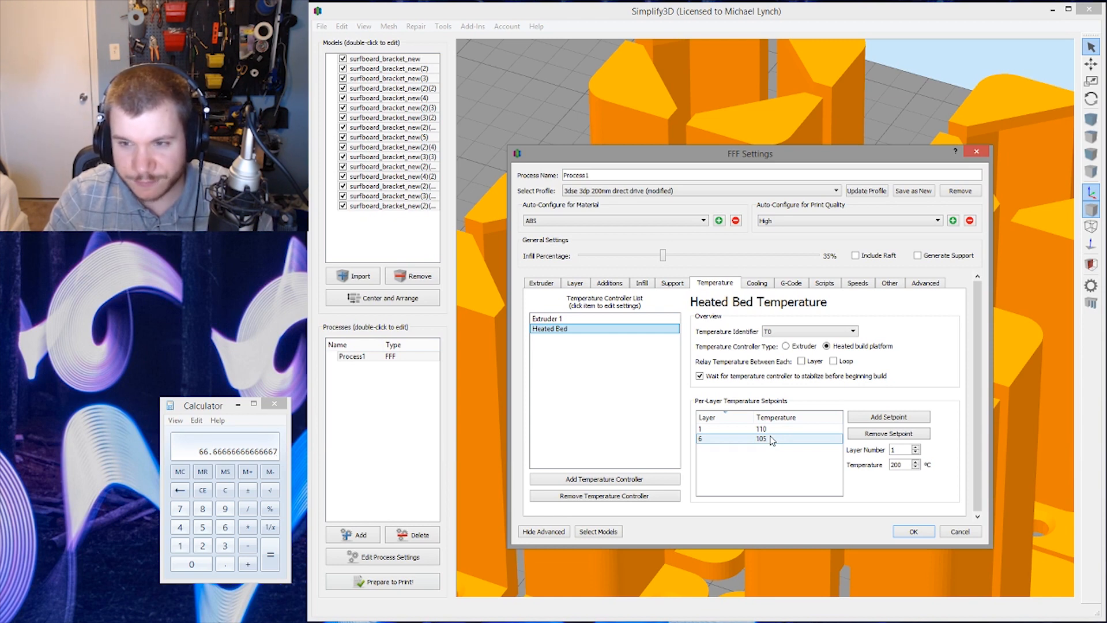
{"action": "left_click", "coordinate": [600, 318]}
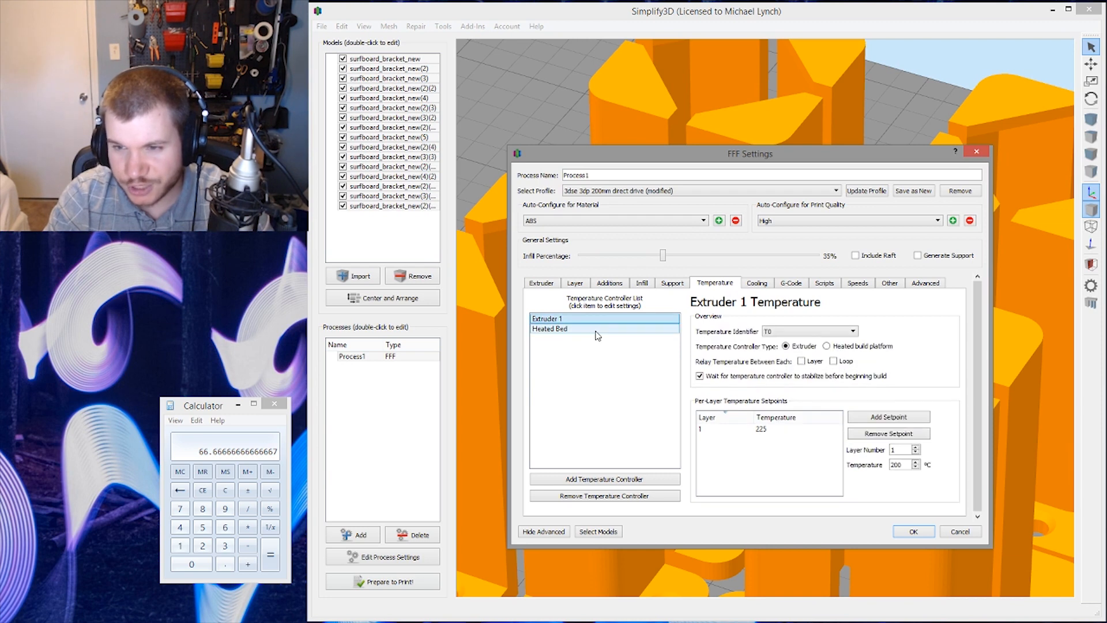
{"action": "left_click", "coordinate": [599, 329]}
{"action": "left_click", "coordinate": [600, 319]}
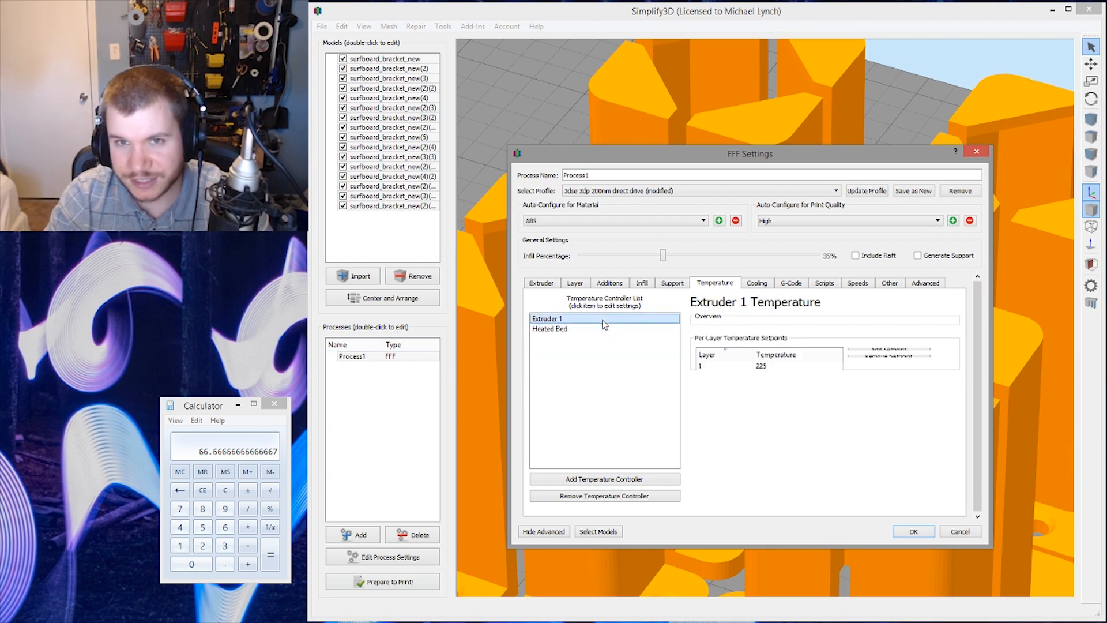
{"action": "left_click", "coordinate": [600, 328]}
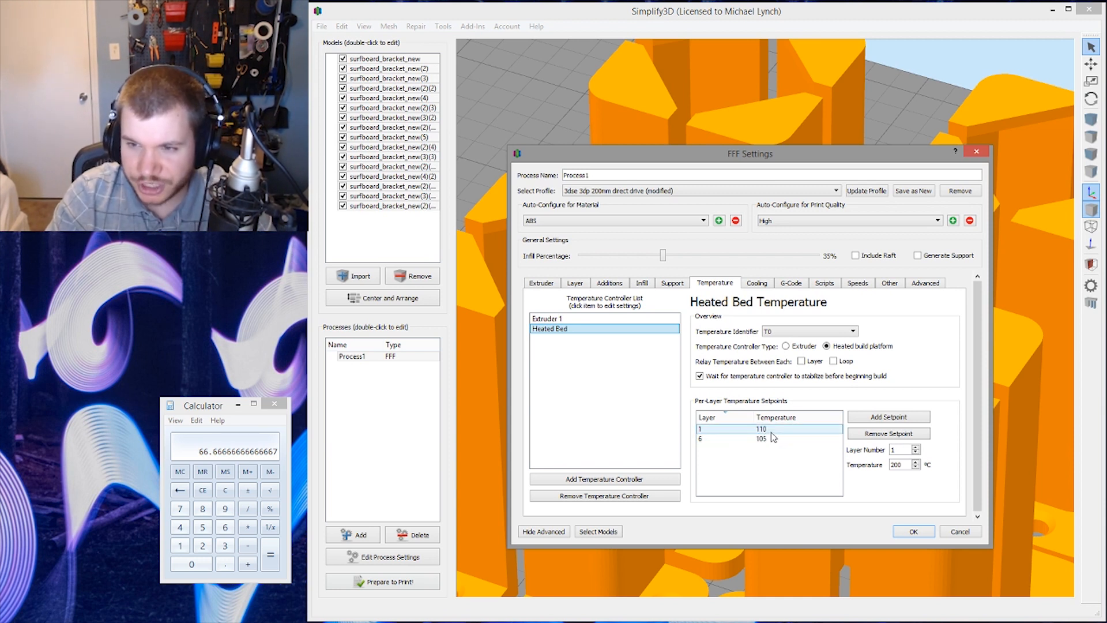
Examine the Heated Bed's per-layer temperature setpoints for layers 1 and 6.
{"action": "left_click", "coordinate": [772, 430]}
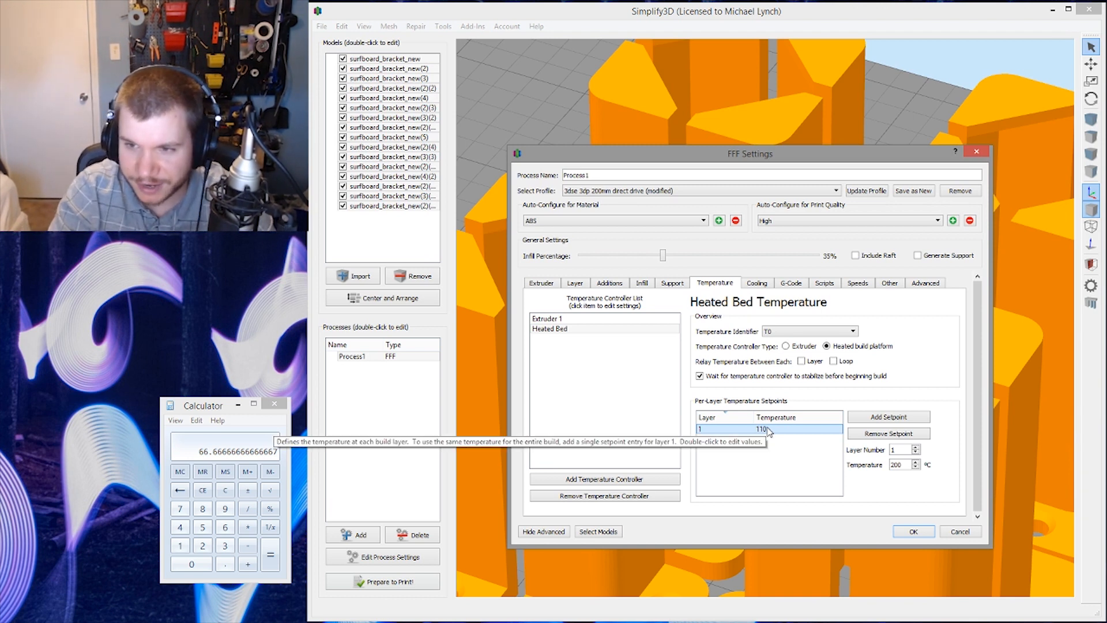
{"action": "left_click", "coordinate": [776, 429]}
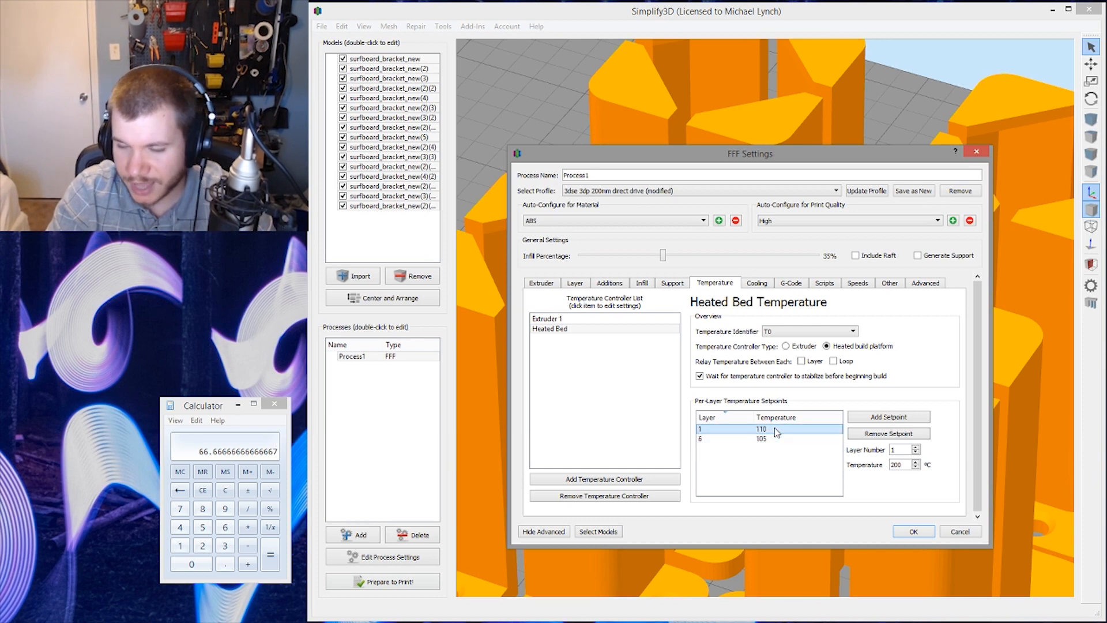
{"action": "left_click", "coordinate": [771, 440]}
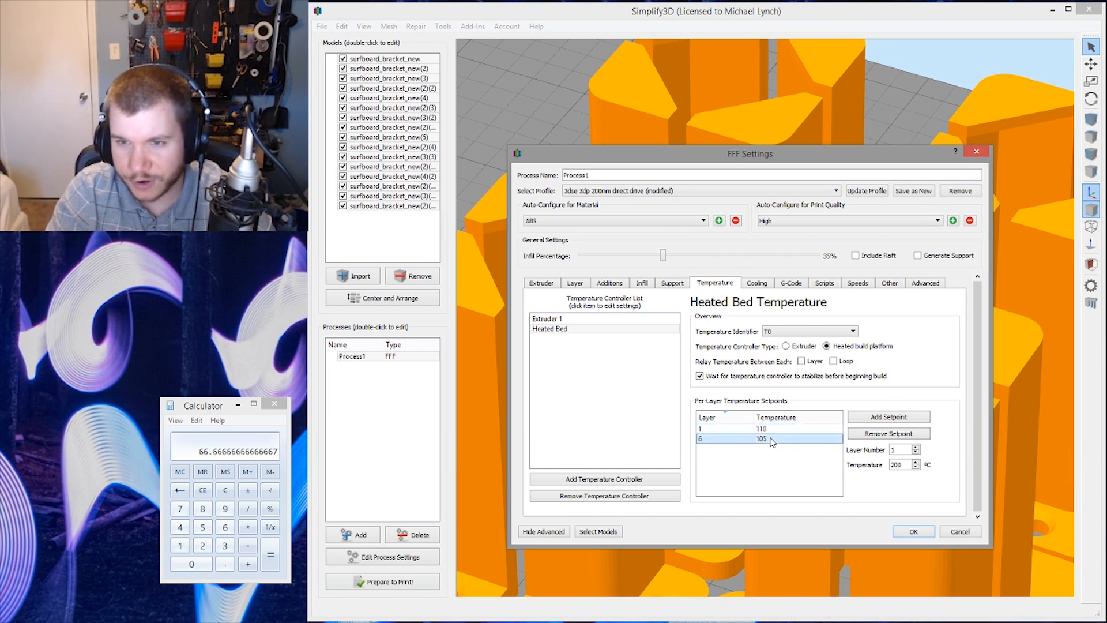
{"action": "left_click", "coordinate": [774, 429]}
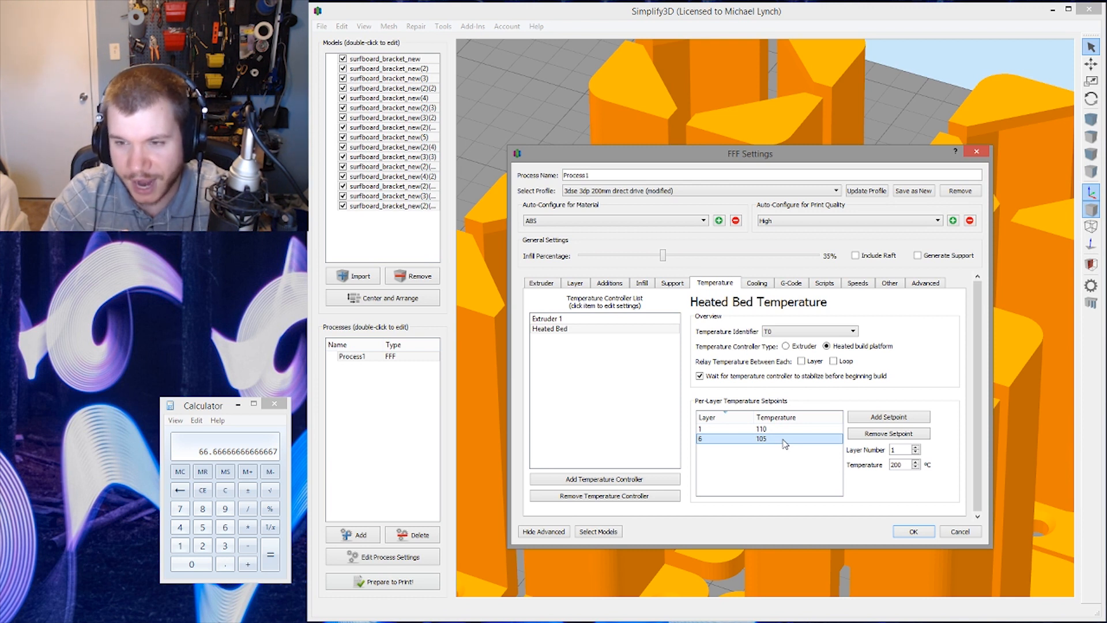
{"action": "left_click", "coordinate": [788, 431]}
{"action": "left_click", "coordinate": [783, 440]}
{"action": "left_click", "coordinate": [787, 432]}
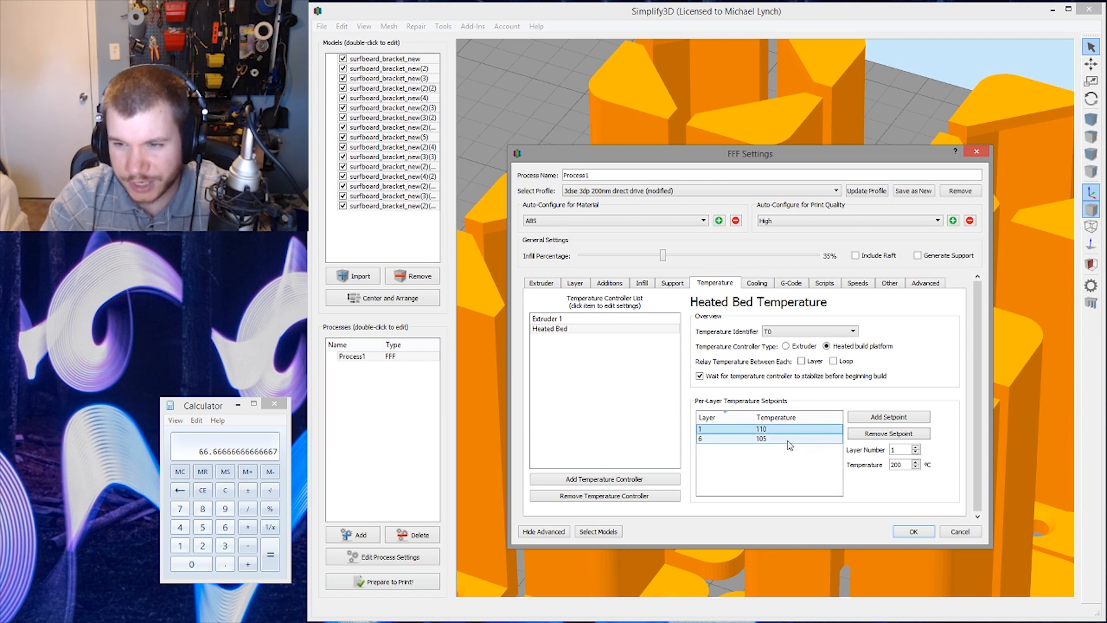
{"action": "left_click", "coordinate": [787, 439]}
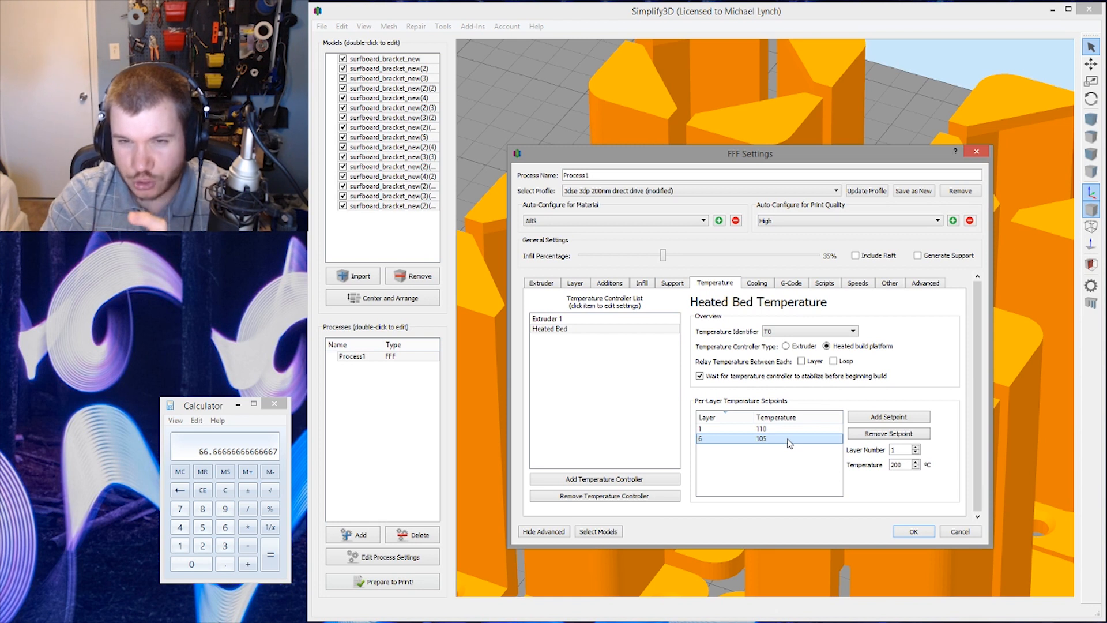
{"action": "left_click", "coordinate": [794, 430]}
{"action": "left_click", "coordinate": [785, 440]}
{"action": "left_click", "coordinate": [785, 431]}
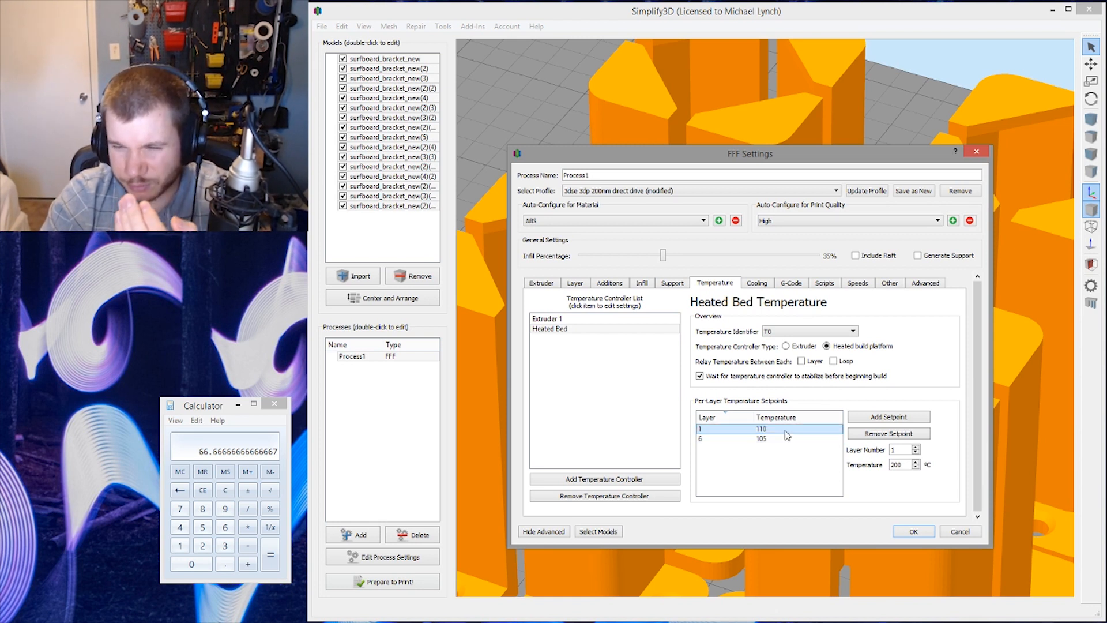
{"action": "left_click", "coordinate": [784, 439]}
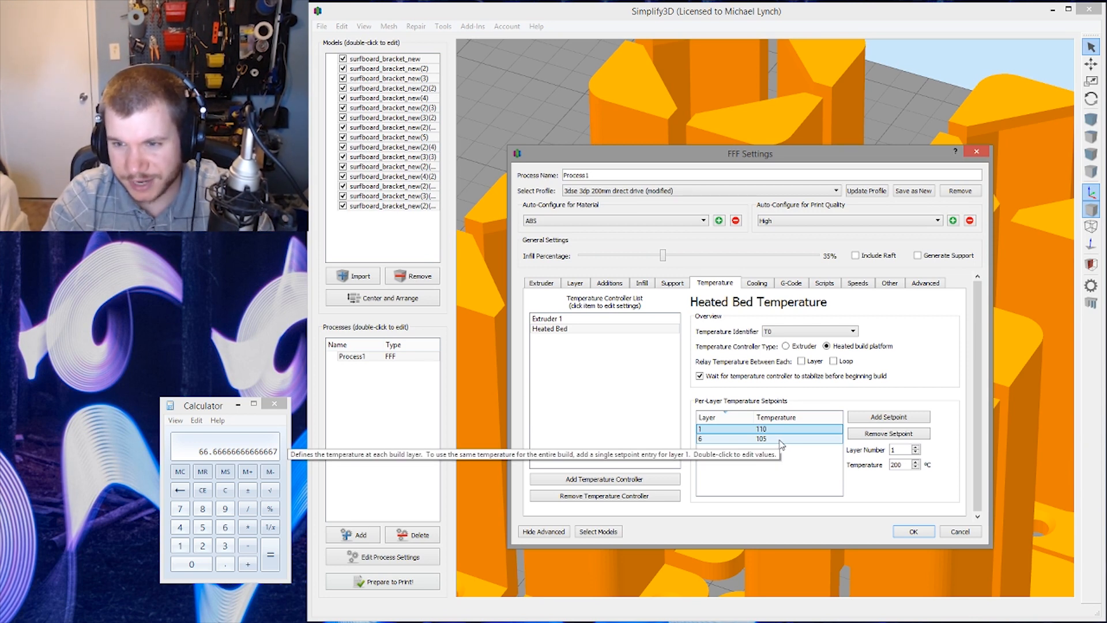
{"action": "left_click", "coordinate": [776, 438]}
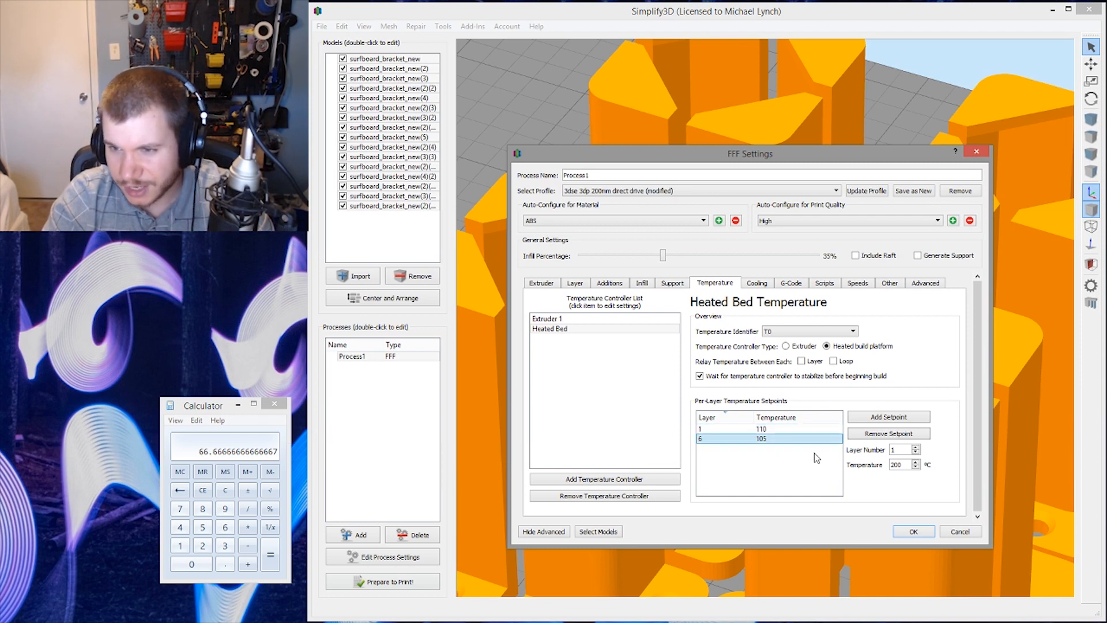
{"action": "left_click", "coordinate": [773, 430]}
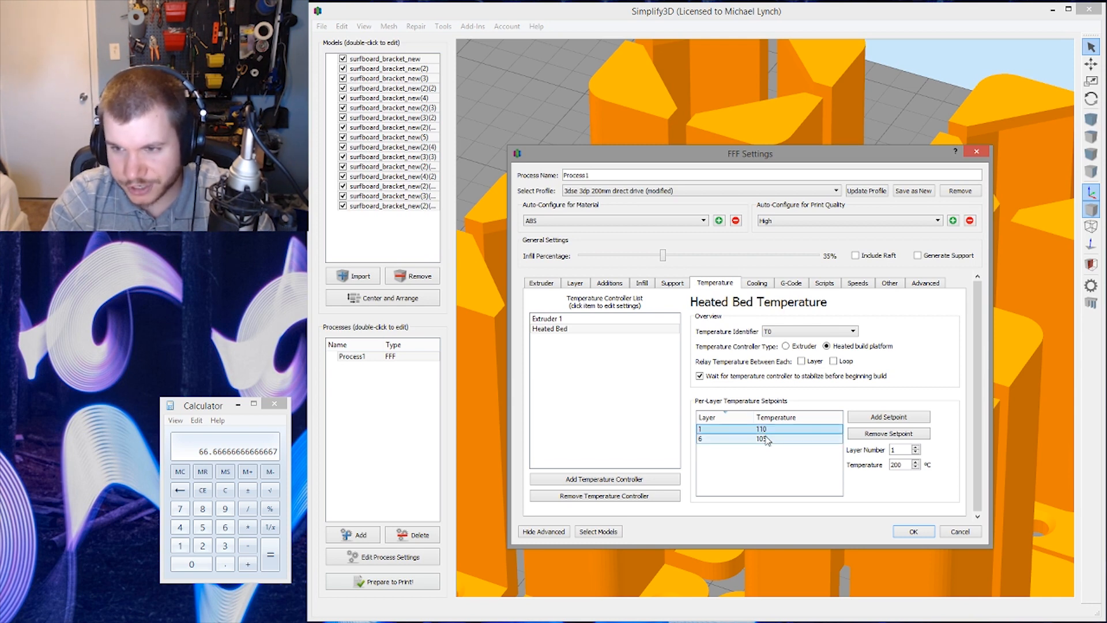
Switch the auto-configured material to petg to view its heated bed setpoints, and return it to ABS.
{"action": "left_click", "coordinate": [550, 221]}
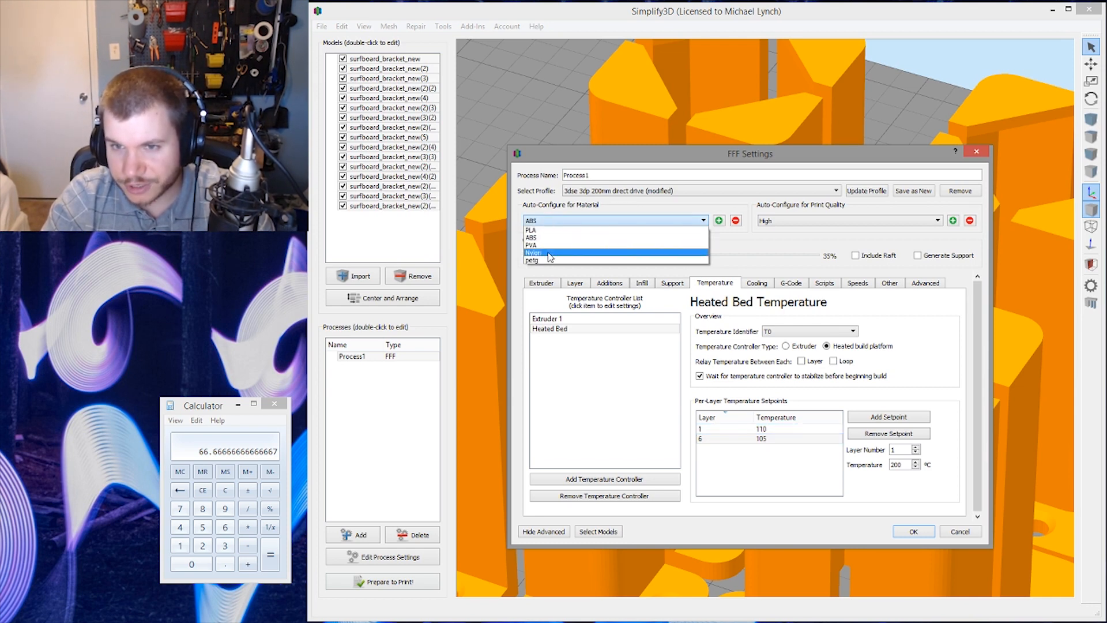
{"action": "left_click", "coordinate": [547, 260]}
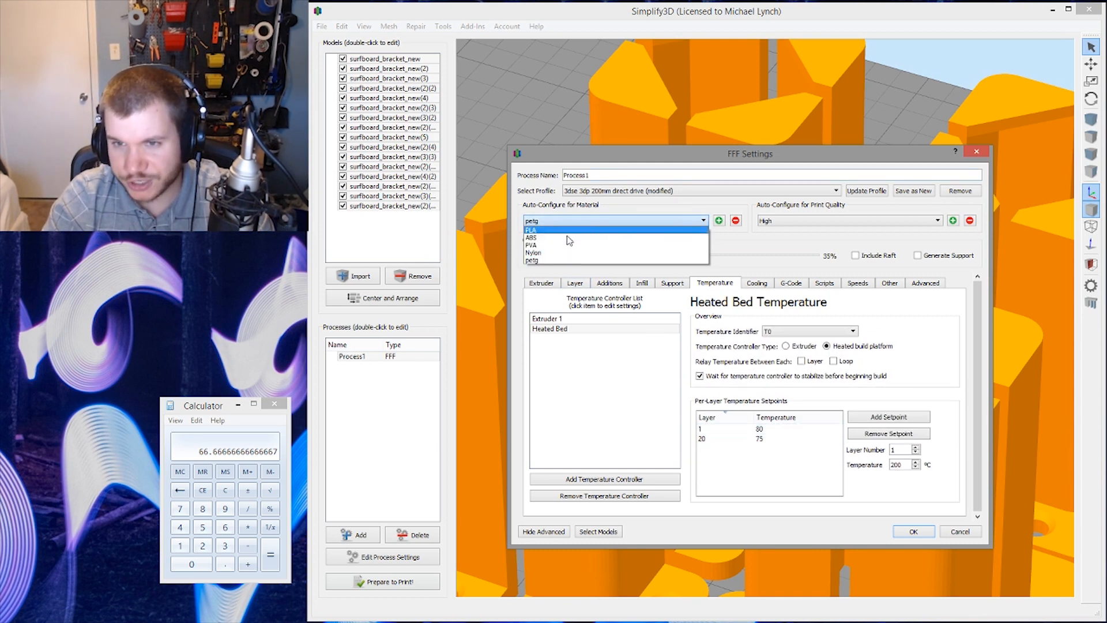
{"action": "left_click", "coordinate": [571, 244]}
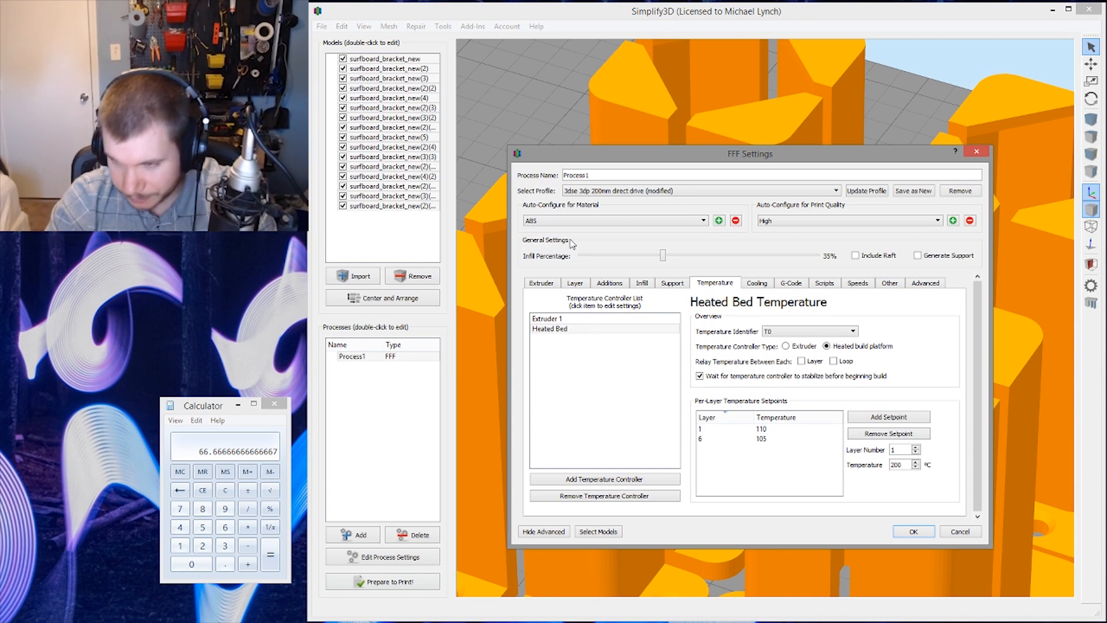
Review the process's printing speeds and underspeed percentages, and open the Infill settings.
{"action": "left_click", "coordinate": [857, 283]}
{"action": "left_click", "coordinate": [639, 345]}
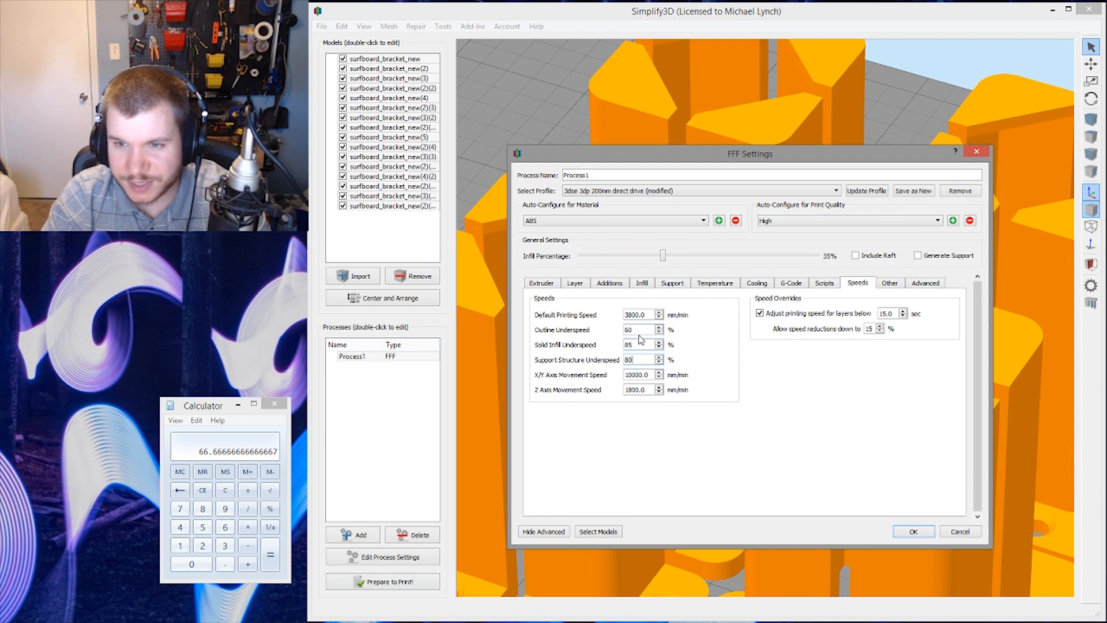
{"action": "left_click", "coordinate": [639, 329]}
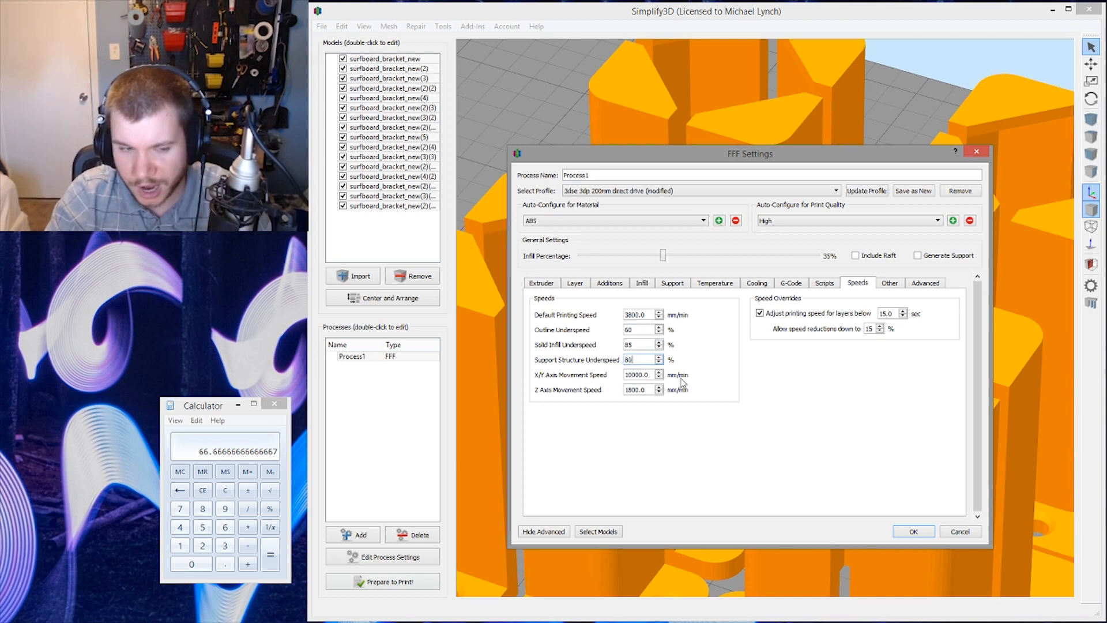
{"action": "left_click", "coordinate": [642, 284]}
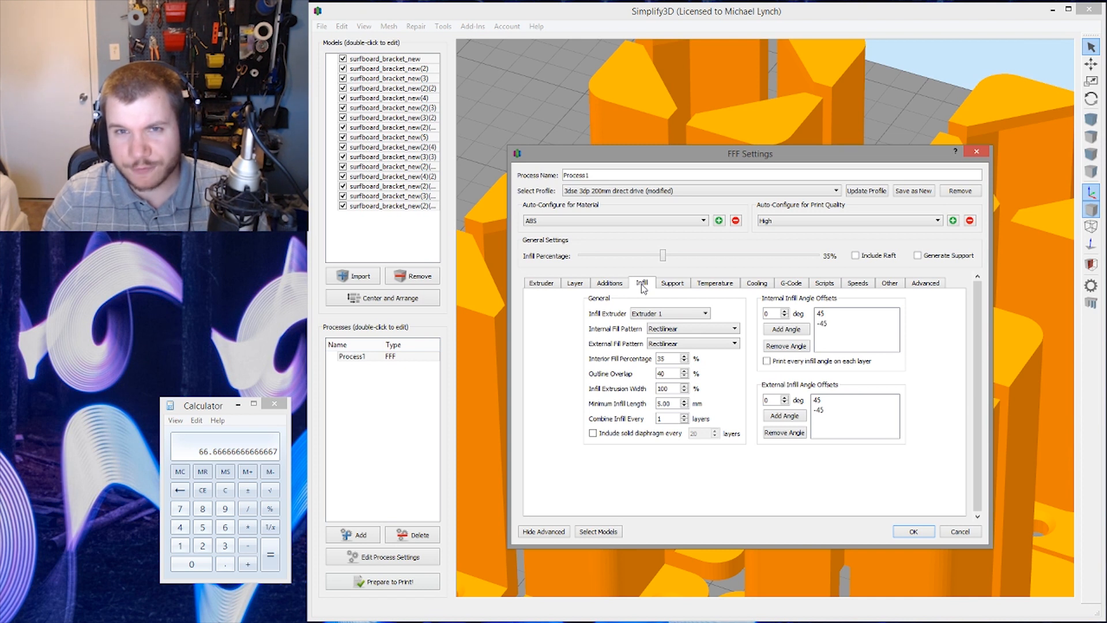